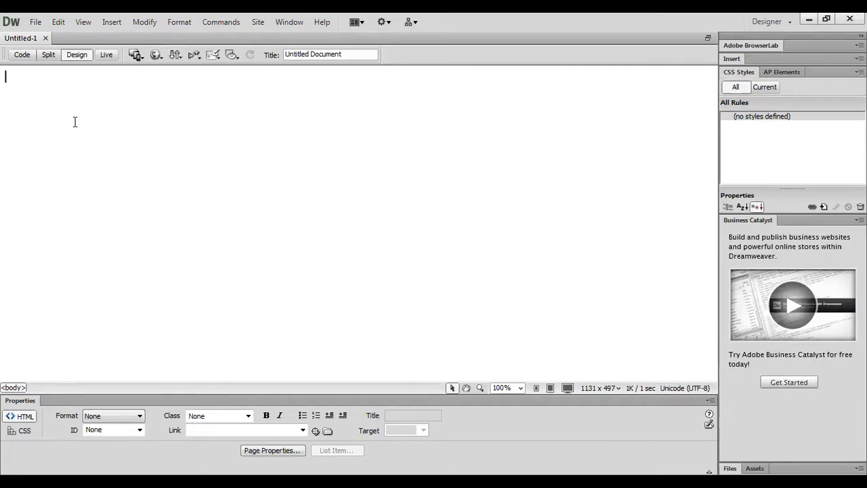
Enter "TO PDF" and "Image Detail" as two separate paragraphs on the blank page.
{"action": "type", "text": "M"}
{"action": "key", "text": "BackSpace"}
{"action": "type", "text": "TO PDF"}
{"action": "key", "text": "Return"}
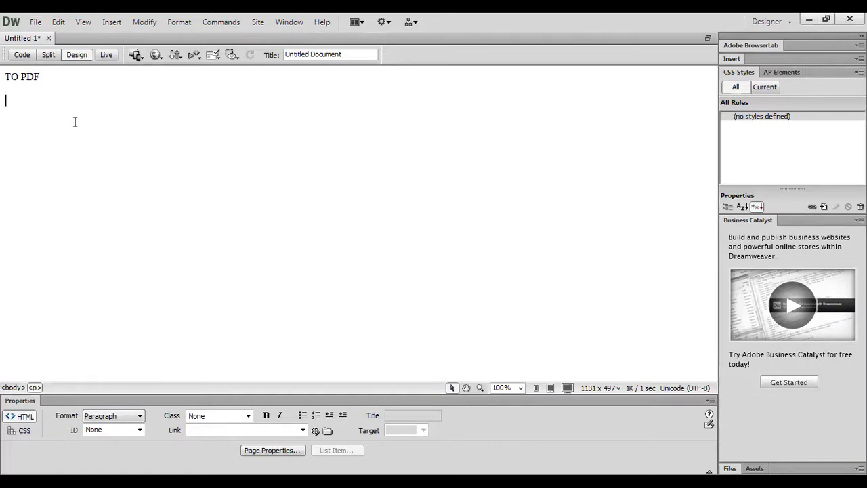
{"action": "type", "text": "Image Detail"}
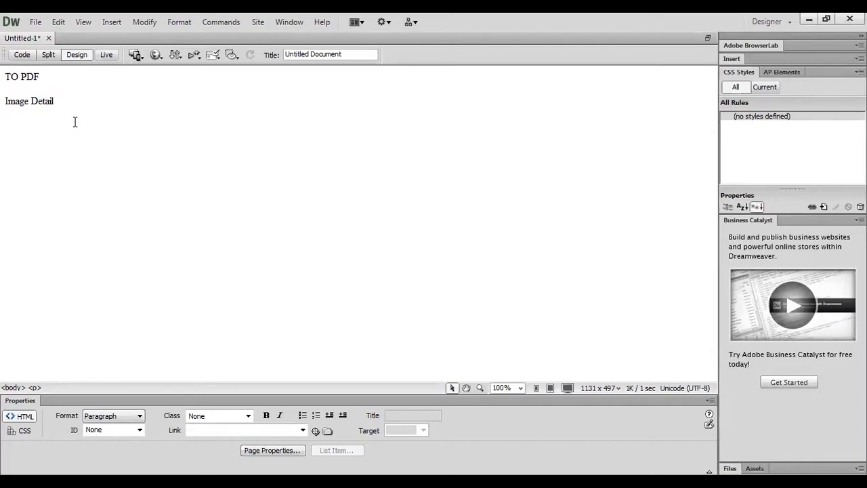
{"action": "key", "text": "Return"}
Link the "TO PDF" text to the Tugas 1 PDF file in the Latihan Web folder.
{"action": "left_click_drag", "start_coordinate": [6, 80], "coordinate": [44, 79]}
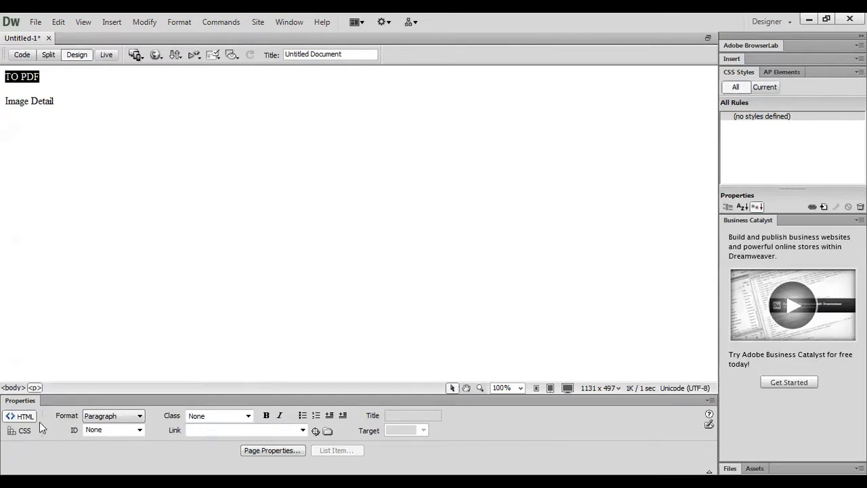
{"action": "left_click", "coordinate": [19, 431]}
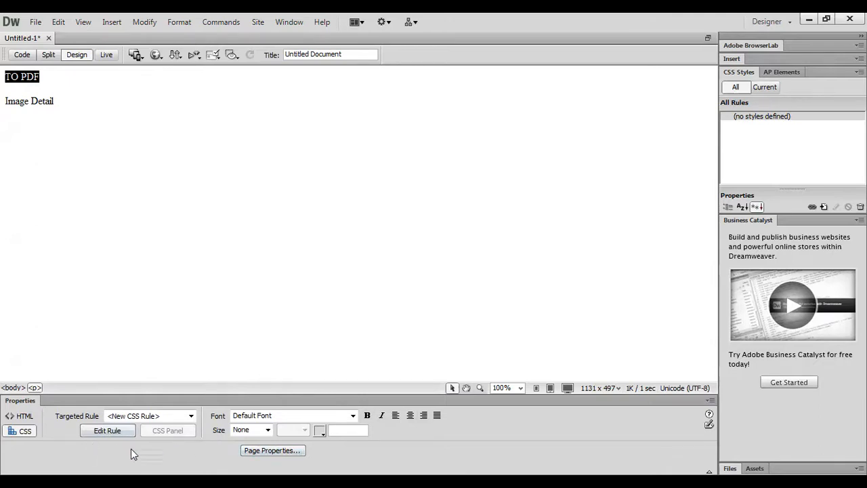
{"action": "left_click", "coordinate": [23, 417]}
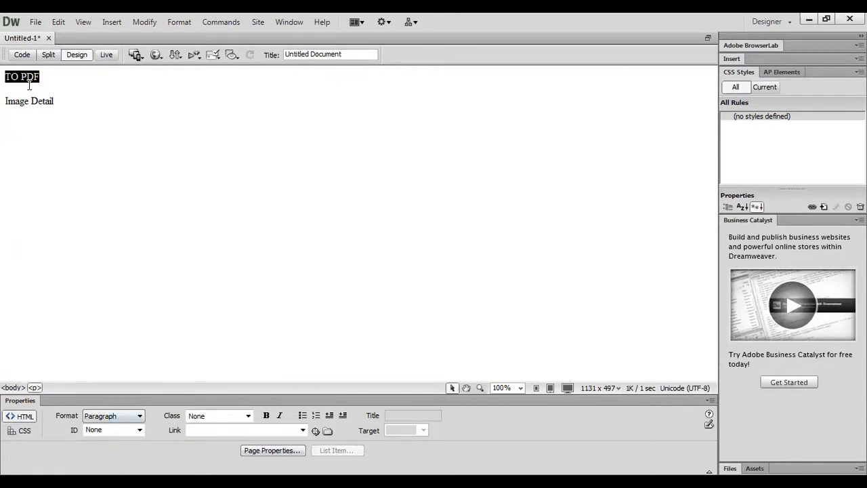
{"action": "left_click", "coordinate": [193, 434]}
{"action": "left_click", "coordinate": [327, 431]}
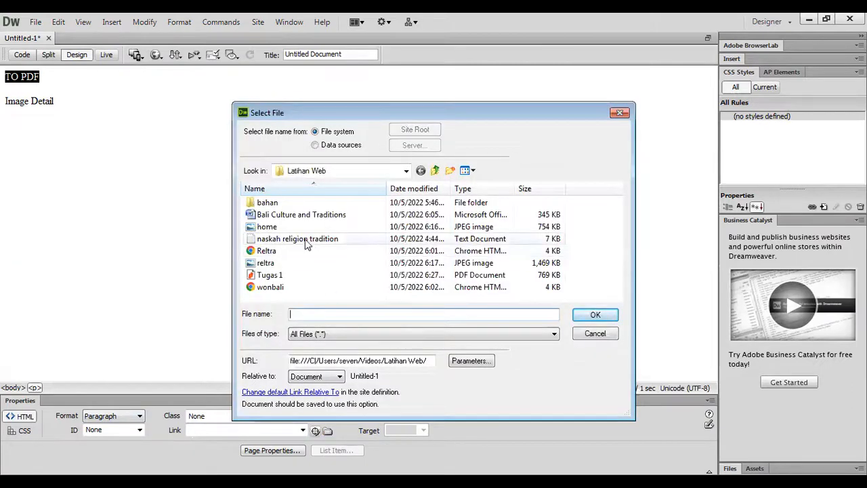
{"action": "left_click", "coordinate": [280, 278]}
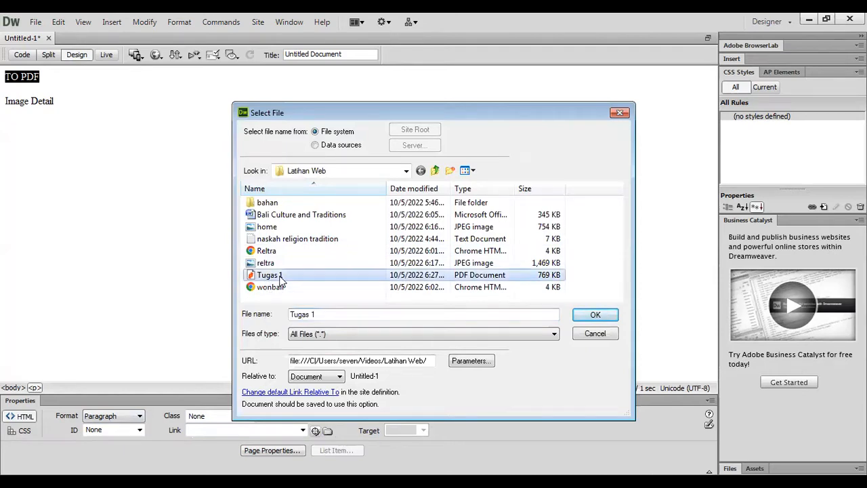
{"action": "left_click", "coordinate": [595, 316]}
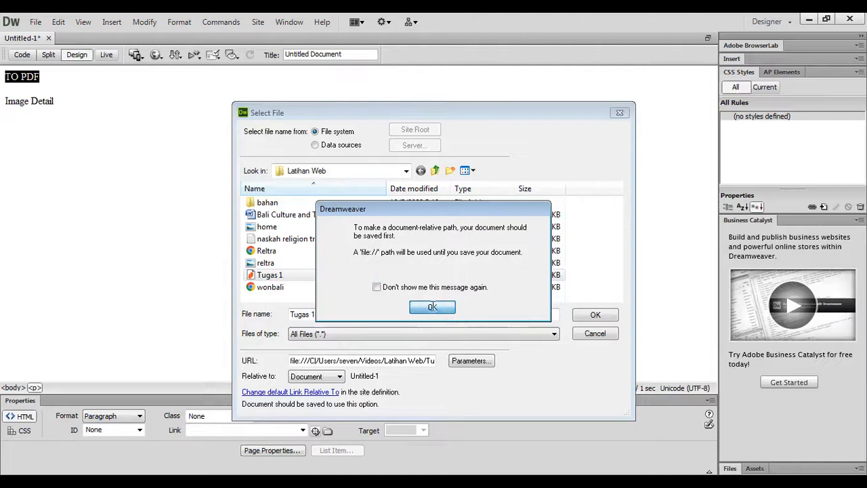
{"action": "left_click", "coordinate": [437, 307]}
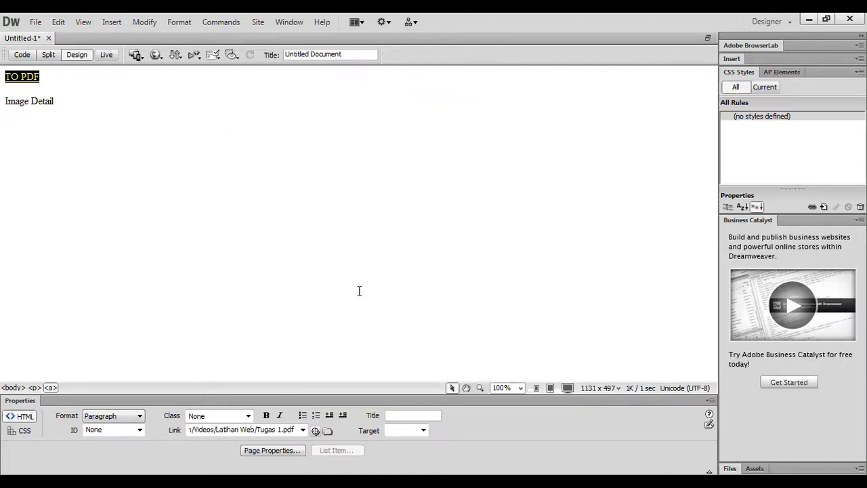
Save the page as Hyperlink in the Latihan Web folder.
{"action": "left_click", "coordinate": [36, 22]}
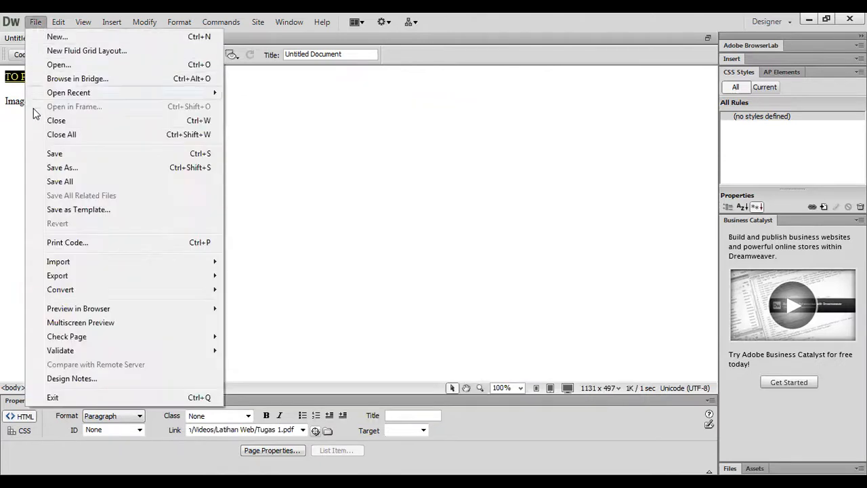
{"action": "left_click", "coordinate": [75, 158]}
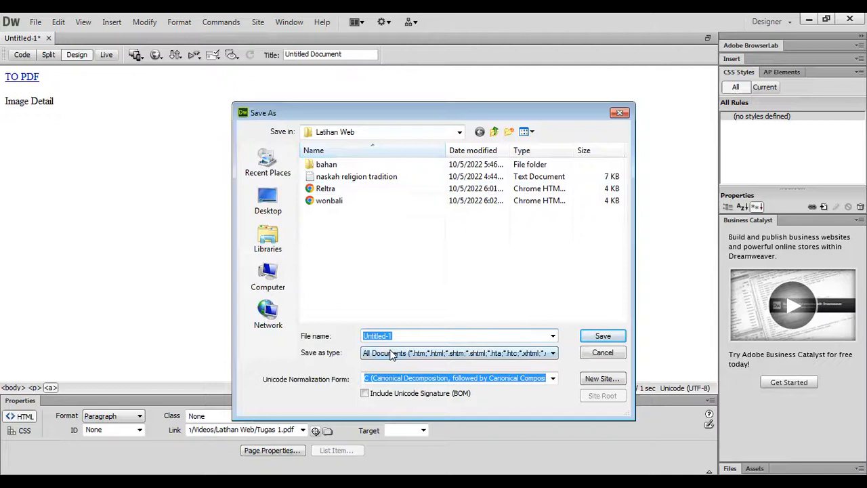
{"action": "type", "text": "Hyperlink"}
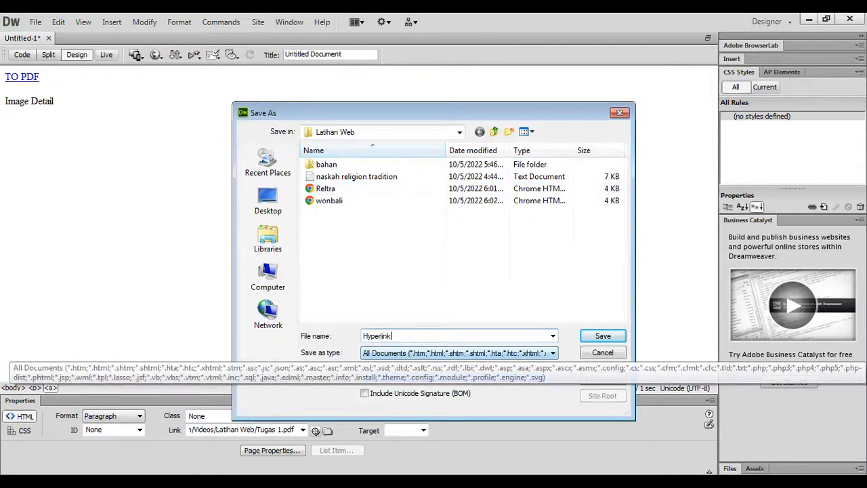
{"action": "left_click", "coordinate": [602, 336]}
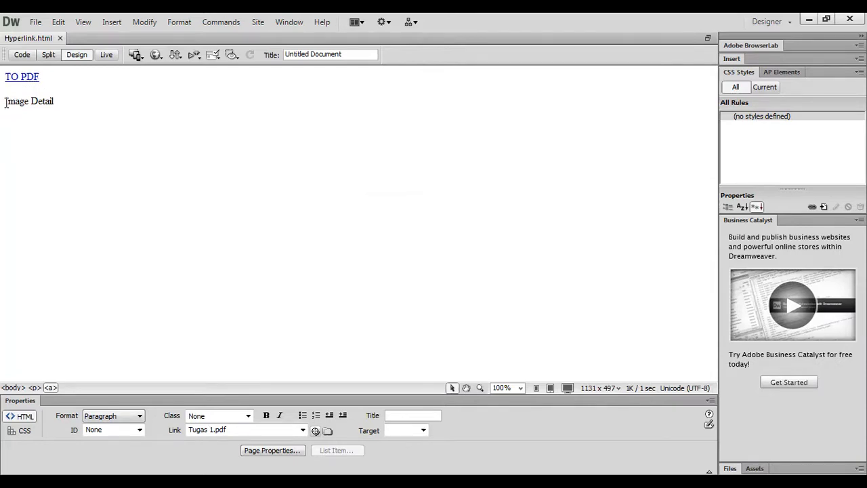
Delete the "Image Detail" text below the "TO PDF" link.
{"action": "left_click_drag", "start_coordinate": [6, 101], "coordinate": [62, 102]}
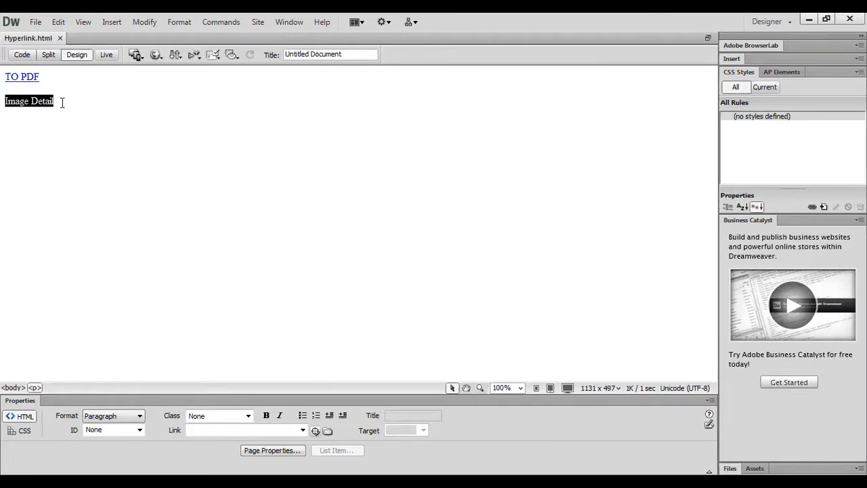
{"action": "key", "text": "Delete"}
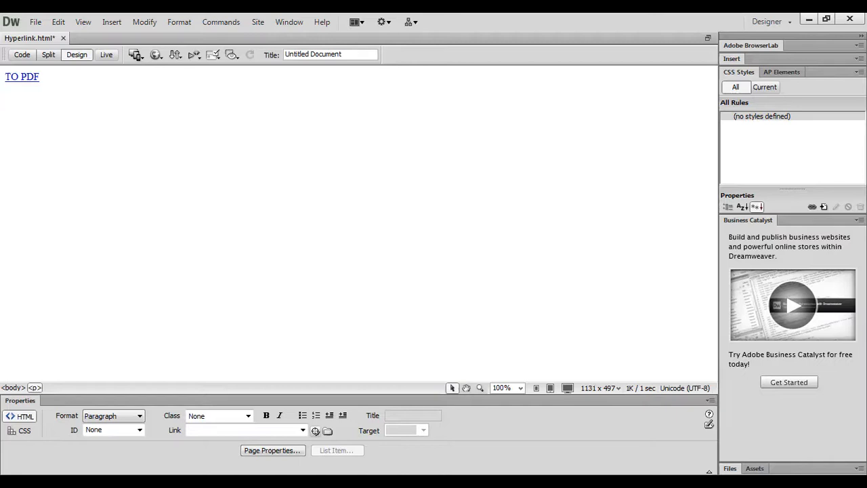
Start inserting an image and browse to the Bahan Animasi folder inside the DW folder on drive D.
{"action": "left_click", "coordinate": [112, 22]}
{"action": "left_click", "coordinate": [121, 54]}
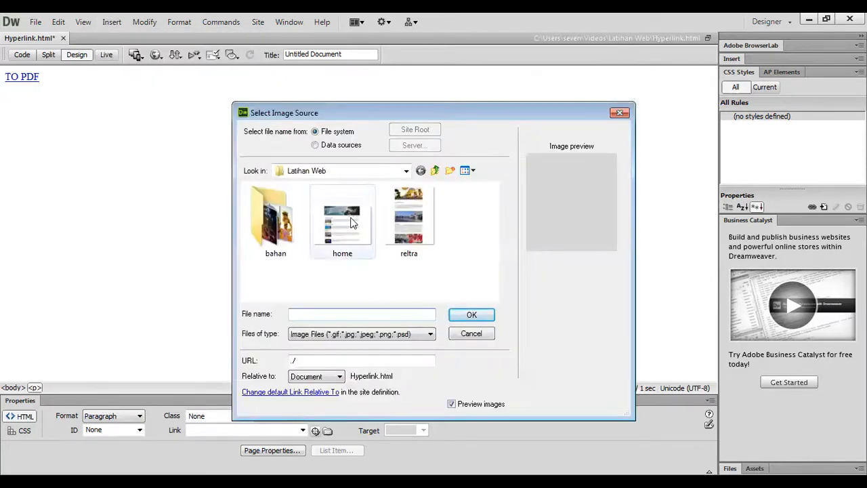
{"action": "left_click", "coordinate": [352, 173]}
{"action": "left_click", "coordinate": [330, 273]}
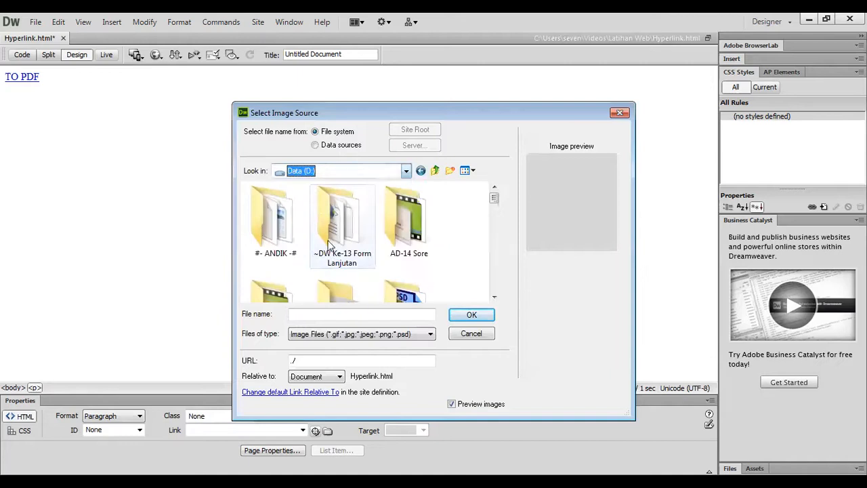
{"action": "double_click", "coordinate": [301, 223]}
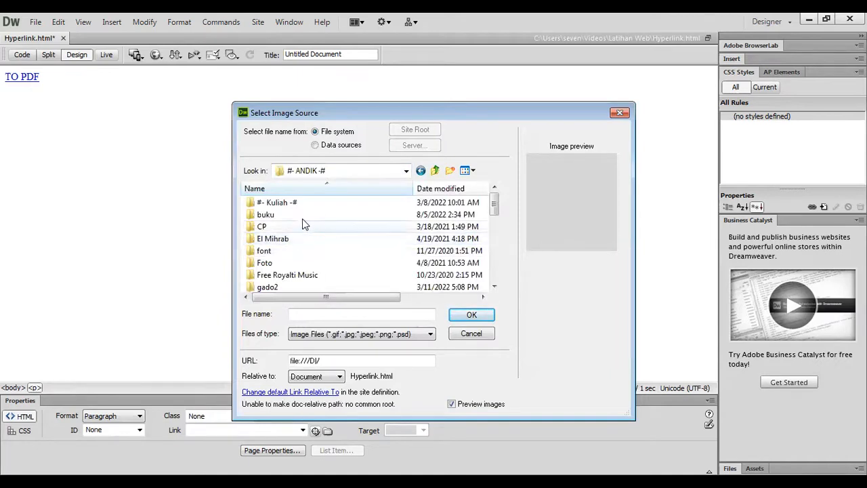
{"action": "double_click", "coordinate": [274, 202]}
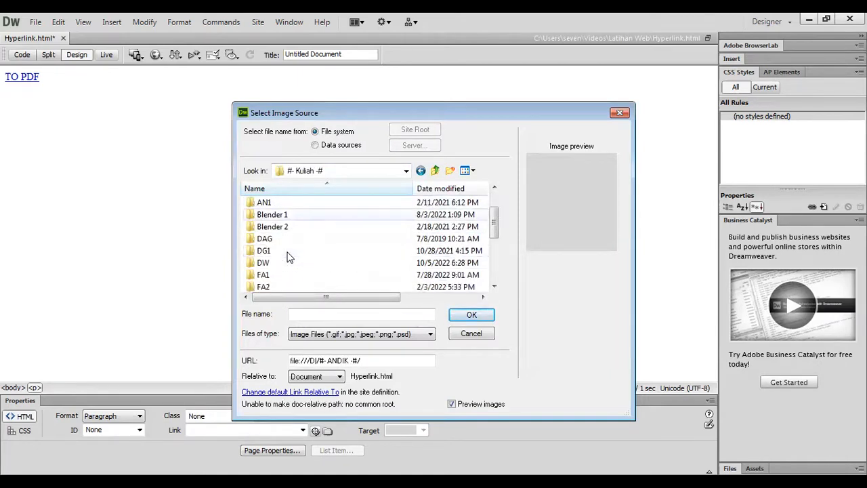
{"action": "double_click", "coordinate": [287, 262]}
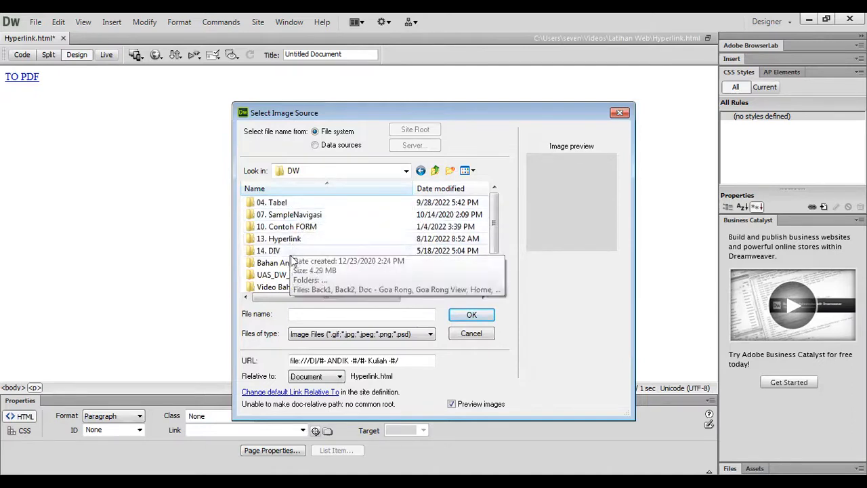
{"action": "scroll", "coordinate": [292, 261], "scroll_direction": "down", "scroll_amount": 1}
{"action": "double_click", "coordinate": [285, 226]}
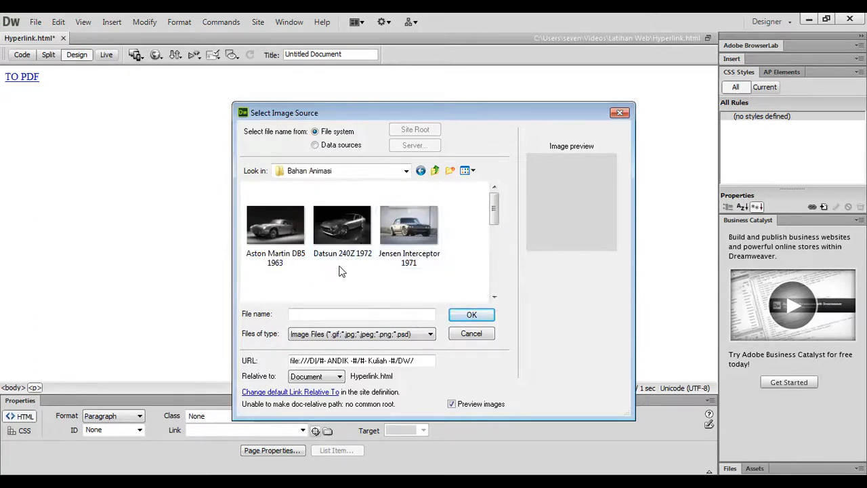
Insert the Aston Martin DB5 1963 image below the "TO PDF" link, skipping the accessibility attributes.
{"action": "scroll", "coordinate": [403, 273], "scroll_direction": "down", "scroll_amount": 1}
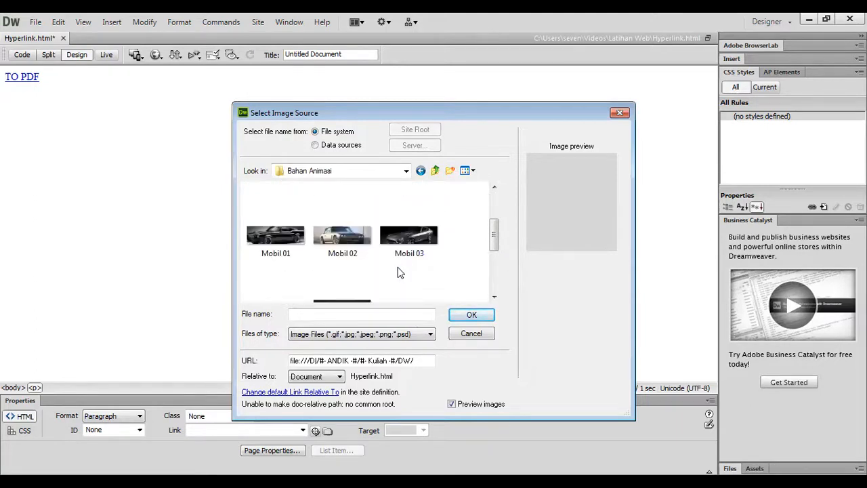
{"action": "scroll", "coordinate": [400, 272], "scroll_direction": "up", "scroll_amount": 1}
{"action": "scroll", "coordinate": [399, 272], "scroll_direction": "down", "scroll_amount": 3}
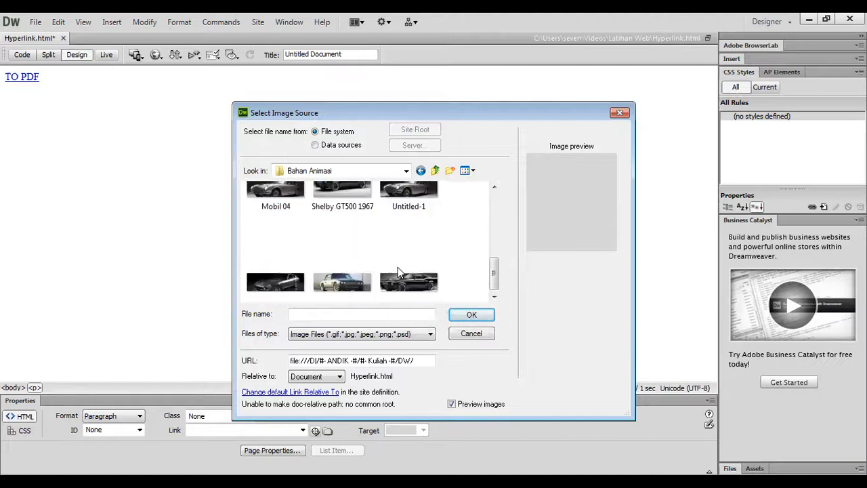
{"action": "scroll", "coordinate": [399, 271], "scroll_direction": "up", "scroll_amount": 3}
{"action": "scroll", "coordinate": [396, 268], "scroll_direction": "up", "scroll_amount": 2}
{"action": "scroll", "coordinate": [298, 248], "scroll_direction": "up", "scroll_amount": 2}
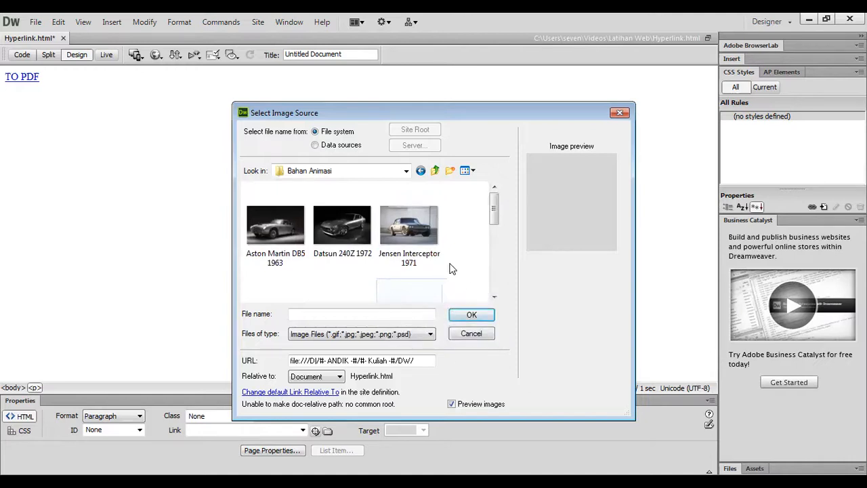
{"action": "mouse_move", "coordinate": [496, 216]}
{"action": "left_mouse_down"}
{"action": "mouse_move", "coordinate": [497, 290]}
{"action": "mouse_move", "coordinate": [499, 211]}
{"action": "left_mouse_up"}
{"action": "left_click", "coordinate": [278, 227]}
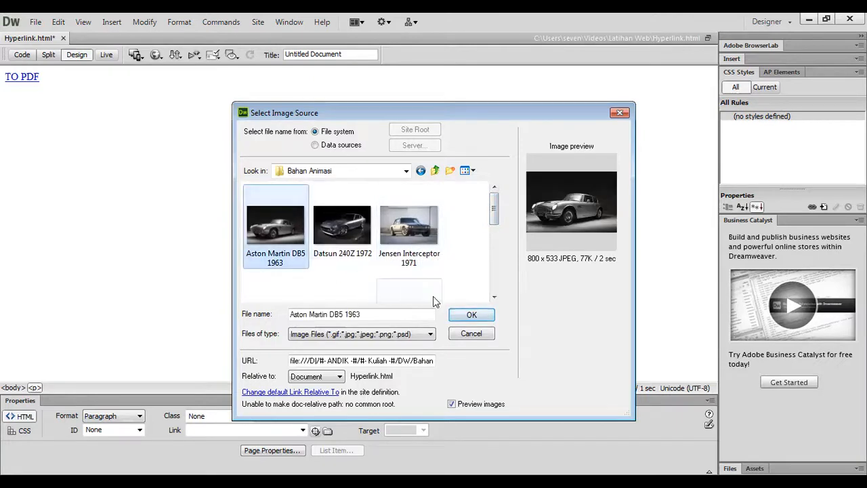
{"action": "left_click", "coordinate": [471, 317]}
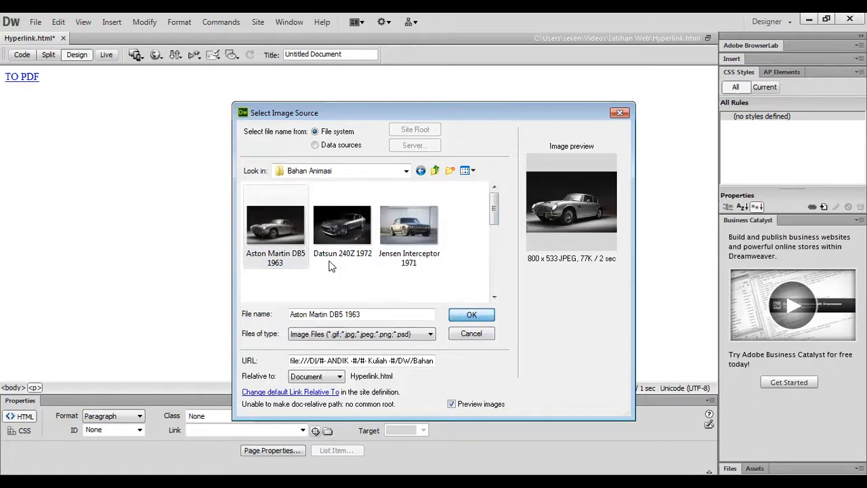
{"action": "left_click", "coordinate": [551, 293]}
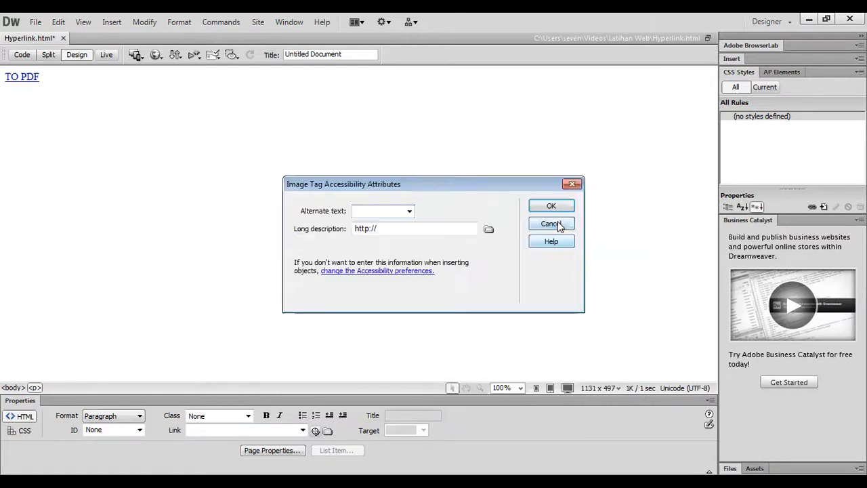
{"action": "left_click", "coordinate": [557, 225]}
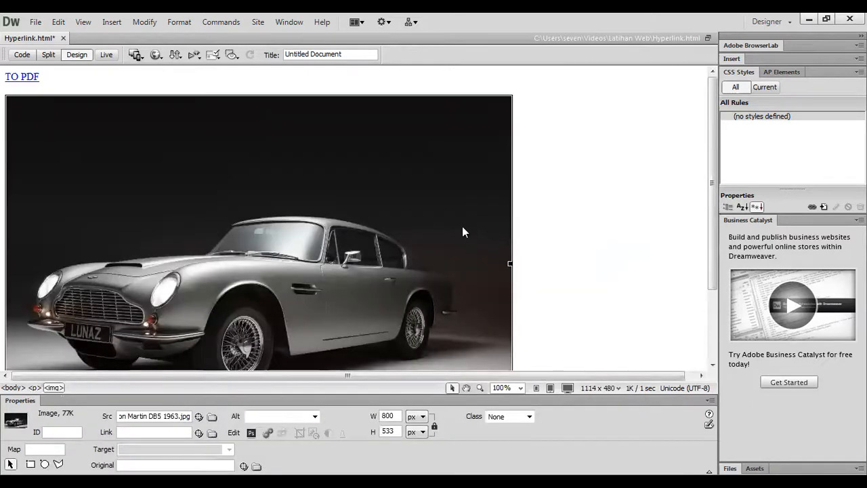
Delete the inserted car image from the page.
{"action": "key", "text": "Delete"}
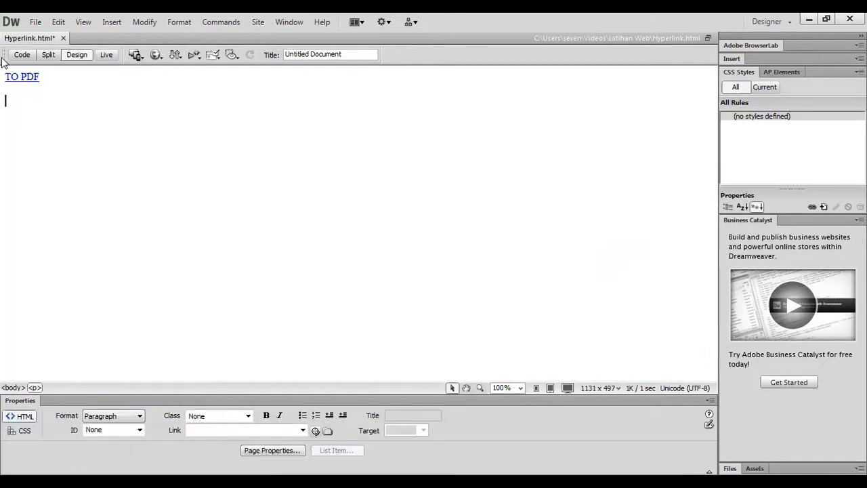
{"action": "left_click", "coordinate": [36, 23]}
{"action": "left_click", "coordinate": [41, 25]}
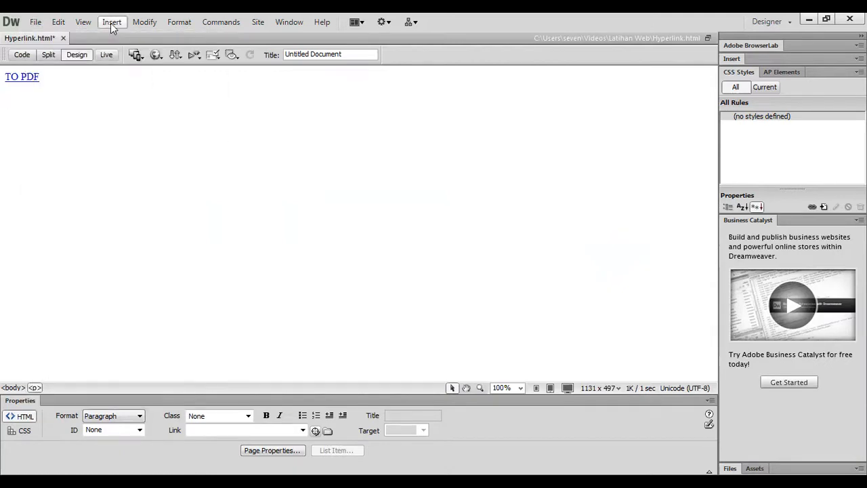
Start inserting an image and browse to the 13. Hyperlink folder inside the DW folder.
{"action": "left_click", "coordinate": [111, 22]}
{"action": "left_click", "coordinate": [131, 53]}
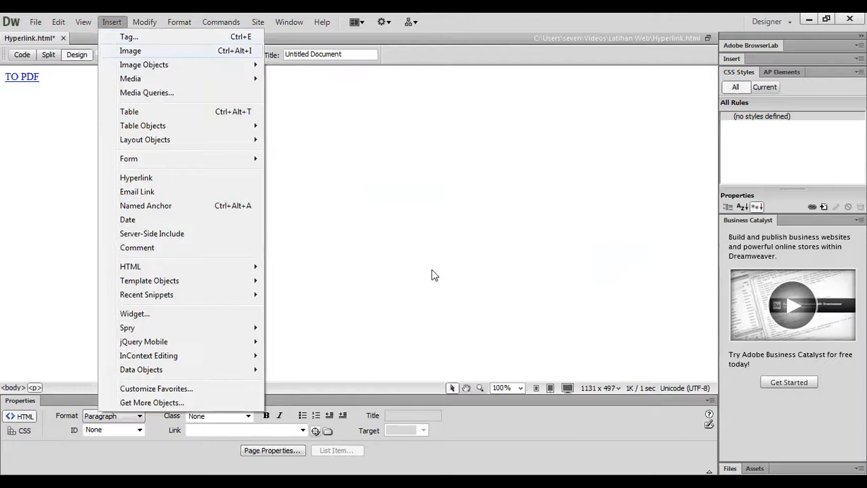
{"action": "left_click", "coordinate": [366, 170]}
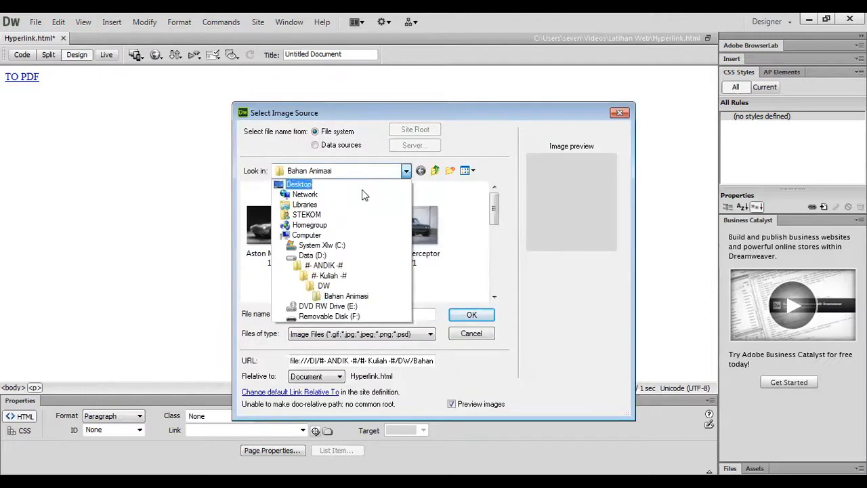
{"action": "left_click", "coordinate": [342, 282]}
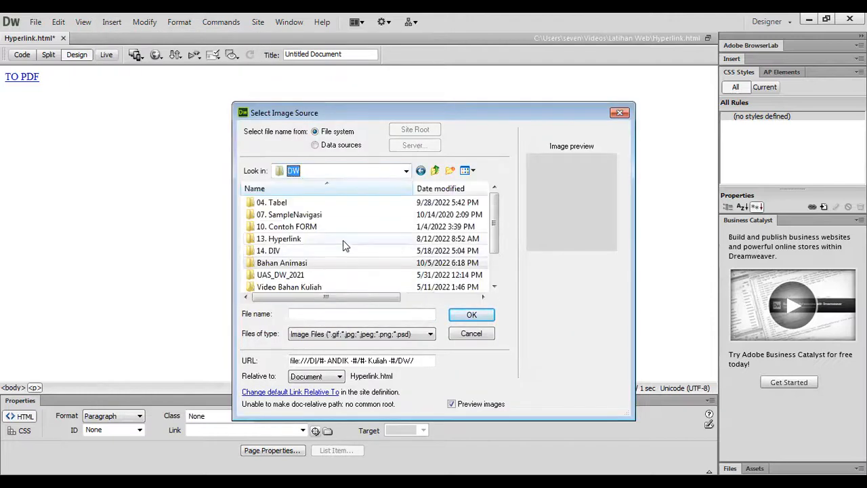
{"action": "double_click", "coordinate": [308, 240]}
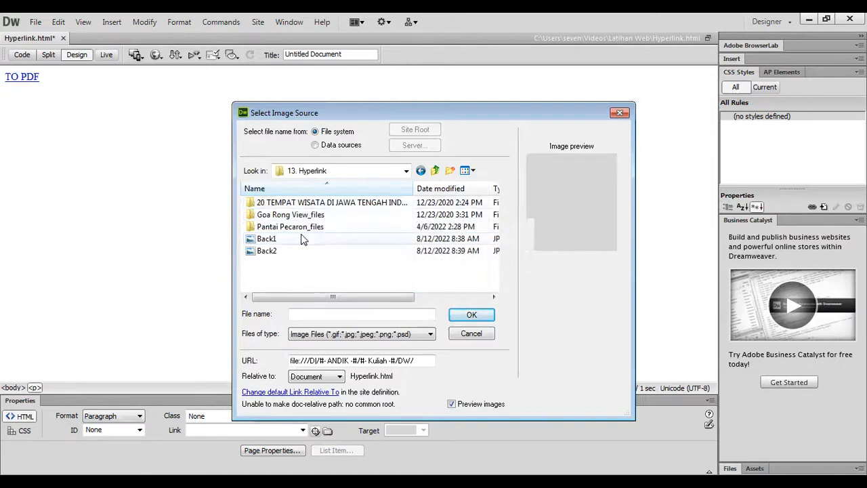
Insert the Back1 image below the "TO PDF" link without copying it to the document folder, and delete it again.
{"action": "left_click", "coordinate": [270, 239]}
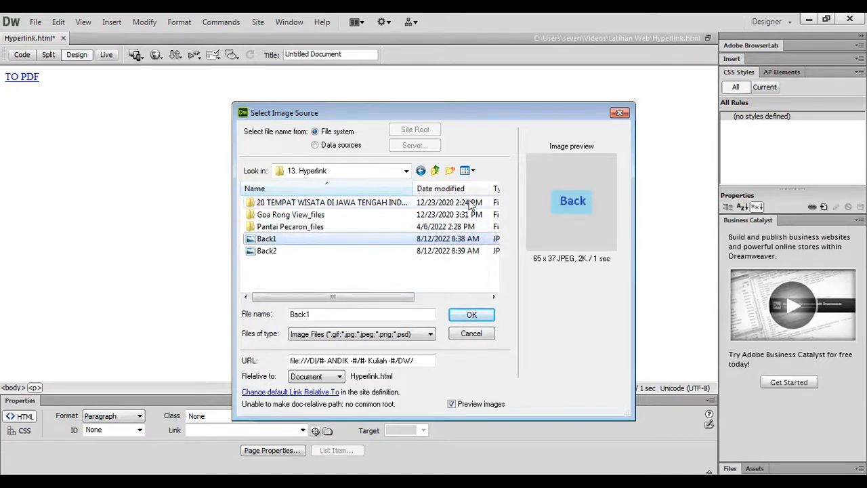
{"action": "left_click", "coordinate": [467, 314]}
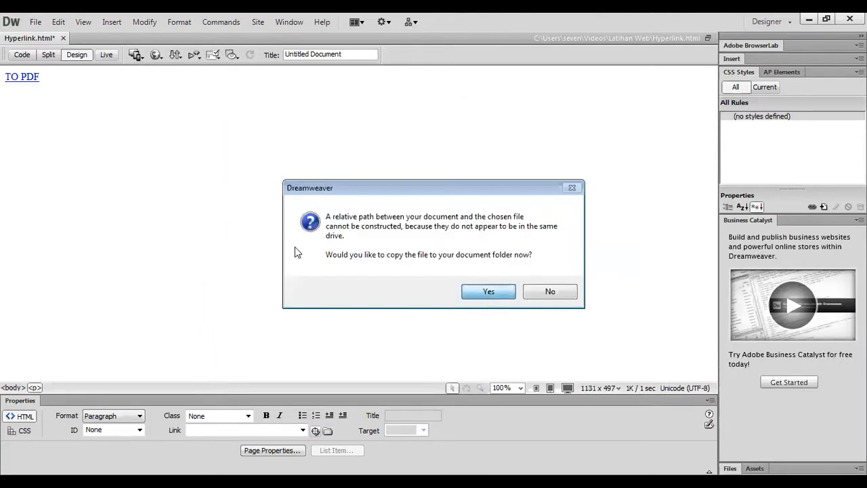
{"action": "key", "text": "Return"}
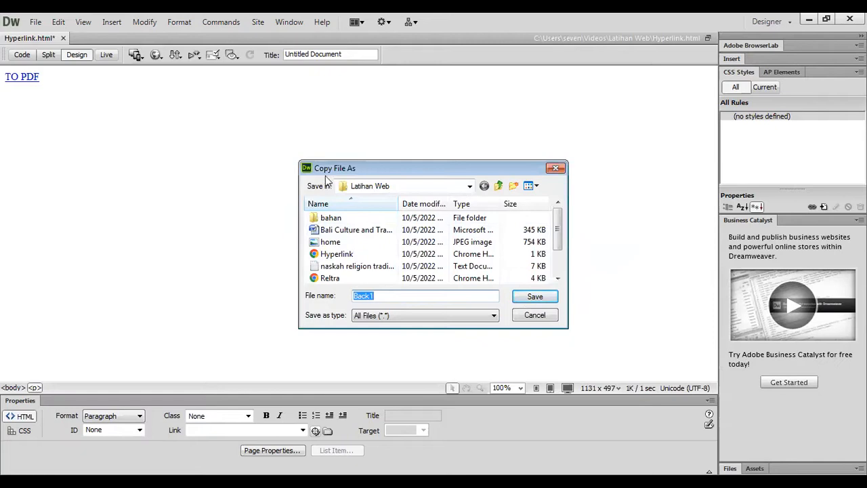
{"action": "left_click", "coordinate": [532, 315]}
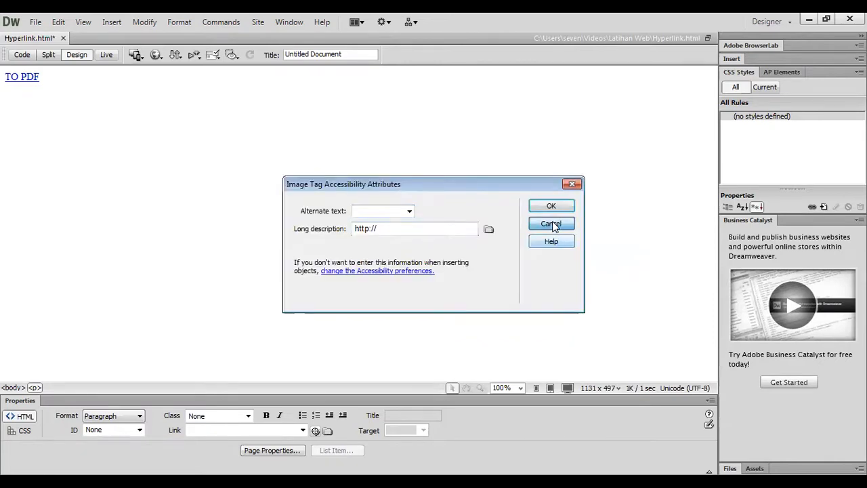
{"action": "left_click", "coordinate": [552, 222]}
{"action": "key", "text": "Delete"}
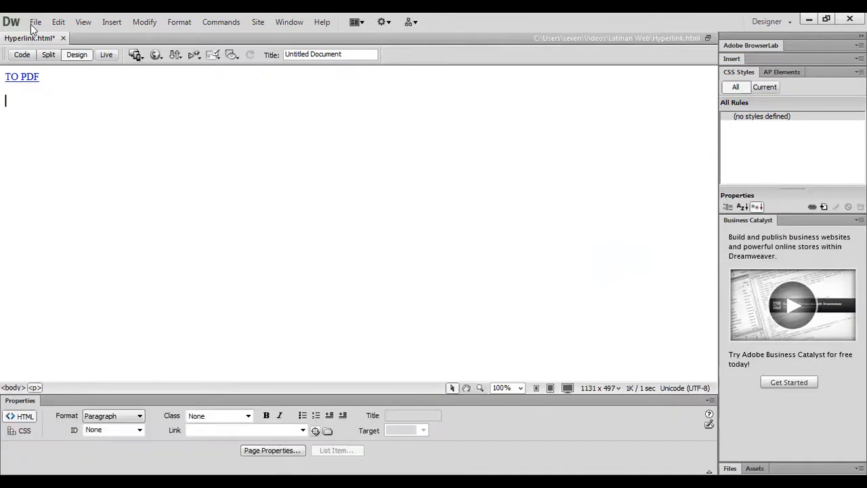
Insert the Back2 image below the "TO PDF" link without copying it to the document folder, and delete it again.
{"action": "left_click", "coordinate": [114, 23]}
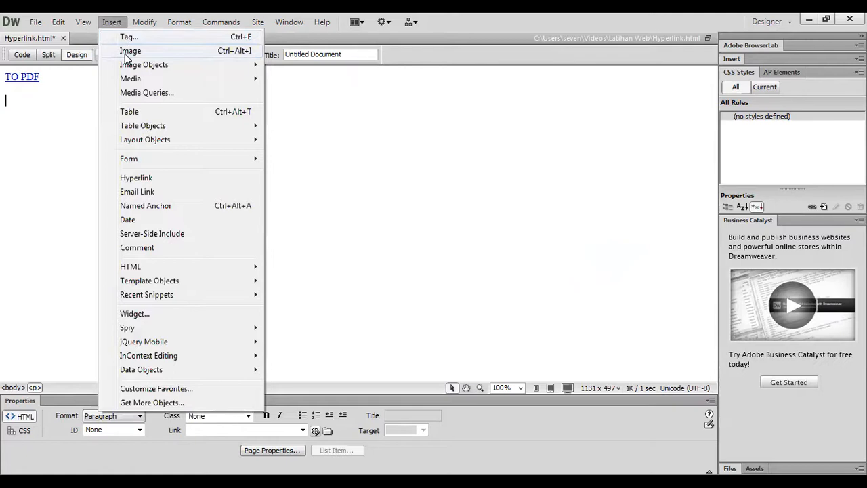
{"action": "left_click", "coordinate": [130, 52]}
{"action": "left_click", "coordinate": [333, 309]}
{"action": "left_click", "coordinate": [535, 342]}
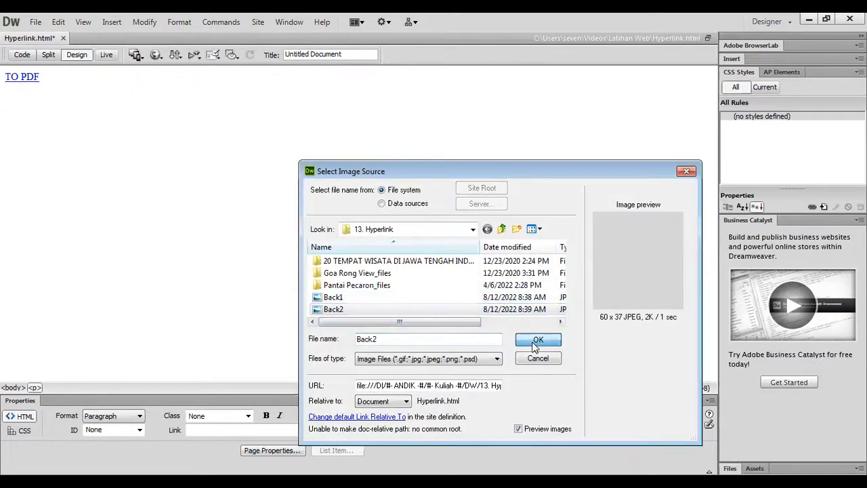
{"action": "left_click", "coordinate": [528, 338]}
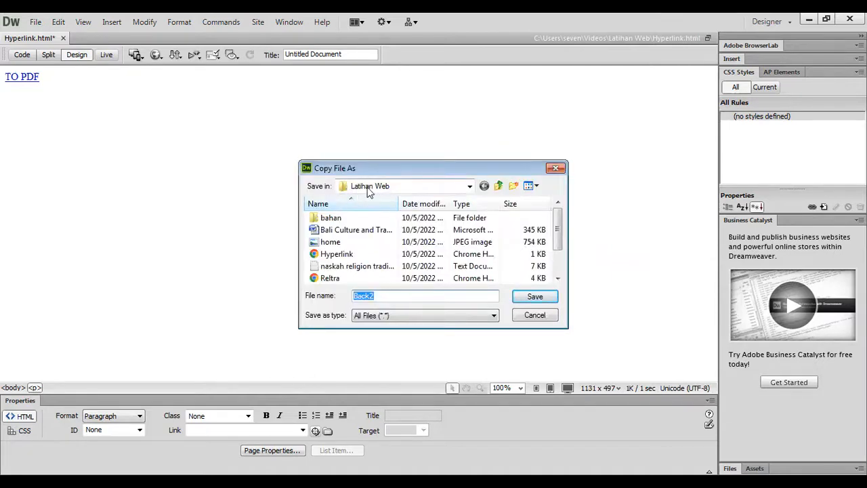
{"action": "left_click", "coordinate": [337, 254]}
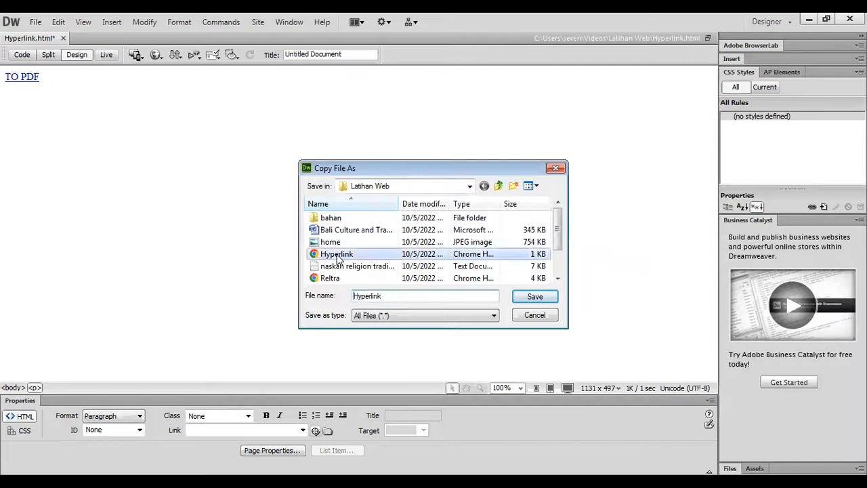
{"action": "left_click", "coordinate": [535, 316]}
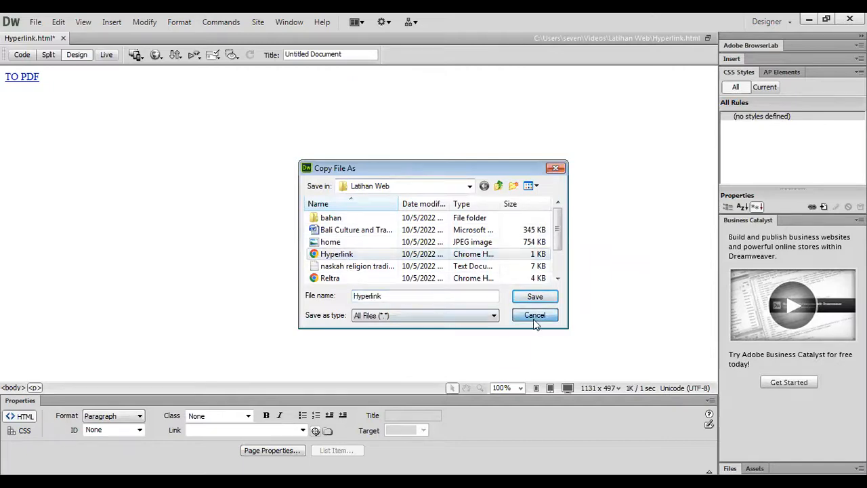
{"action": "left_click", "coordinate": [550, 224]}
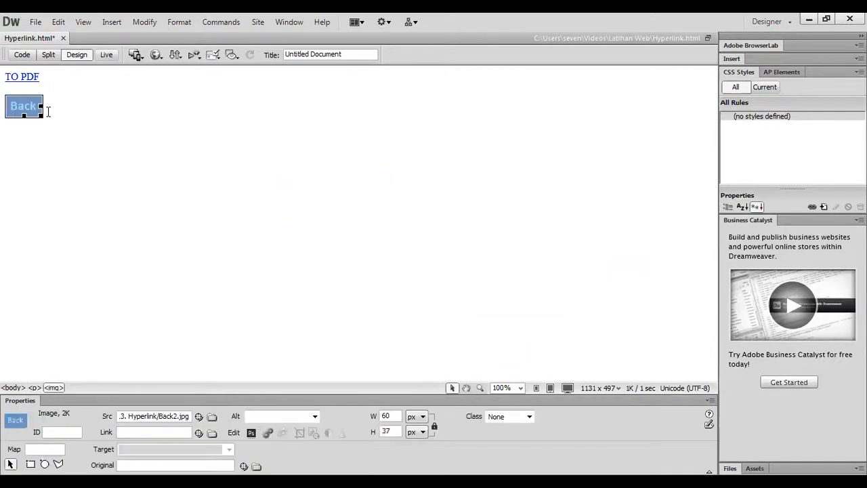
{"action": "key", "text": "Delete"}
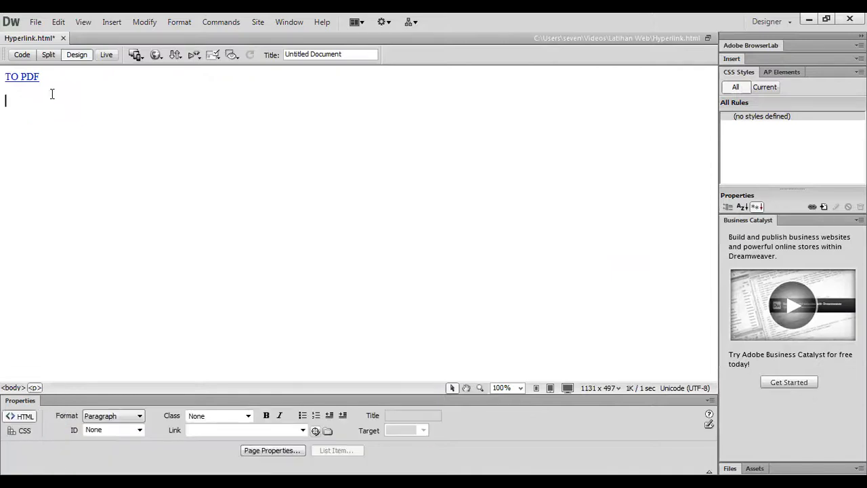
Insert the Back1 image below the "TO PDF" link, copying the file into the Latihan Web folder and leaving the alternate text empty.
{"action": "left_click", "coordinate": [114, 24]}
{"action": "left_click", "coordinate": [128, 51]}
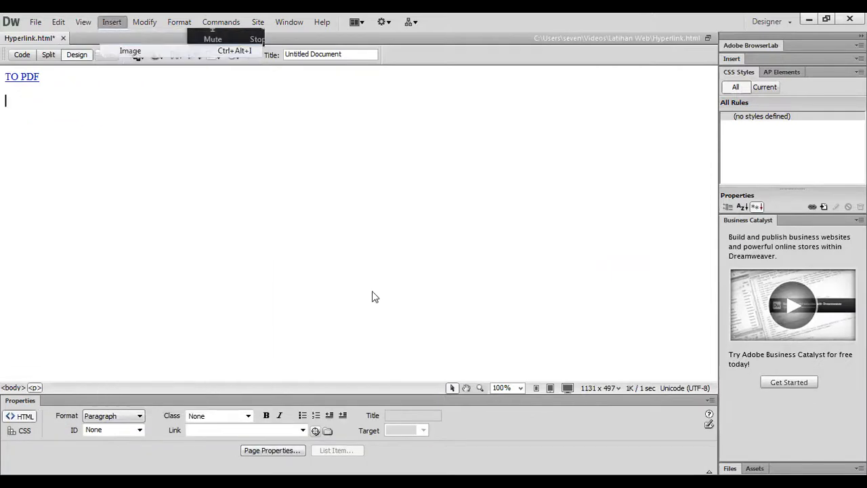
{"action": "left_click", "coordinate": [534, 339]}
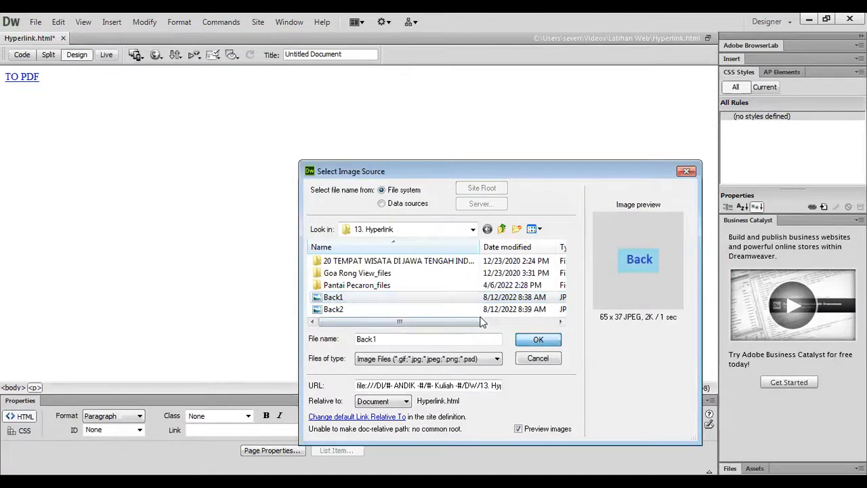
{"action": "left_click", "coordinate": [485, 292]}
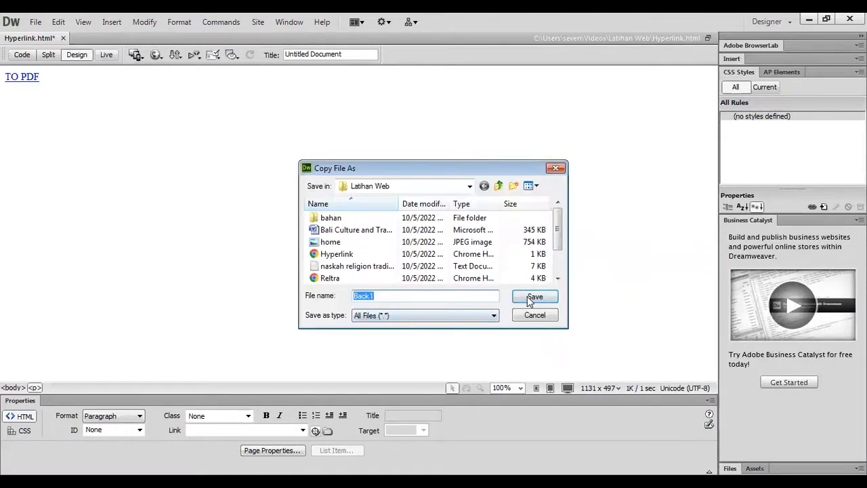
{"action": "left_click", "coordinate": [527, 296]}
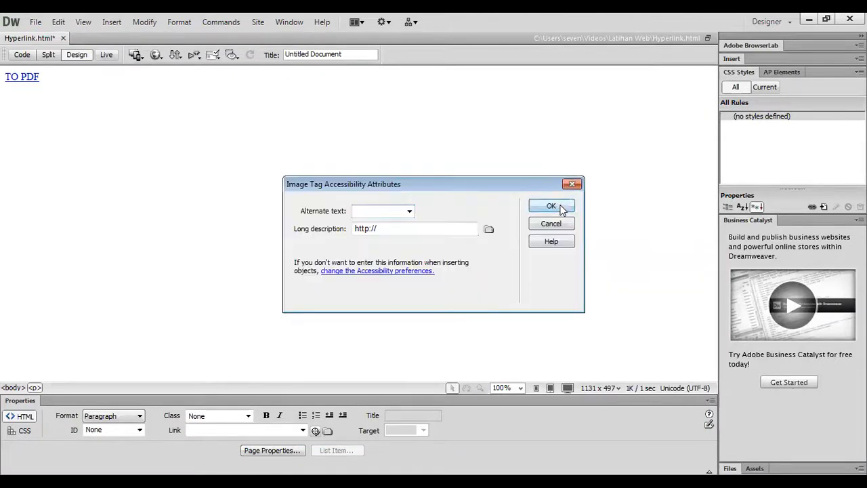
{"action": "left_click", "coordinate": [544, 208]}
{"action": "left_click", "coordinate": [62, 119]}
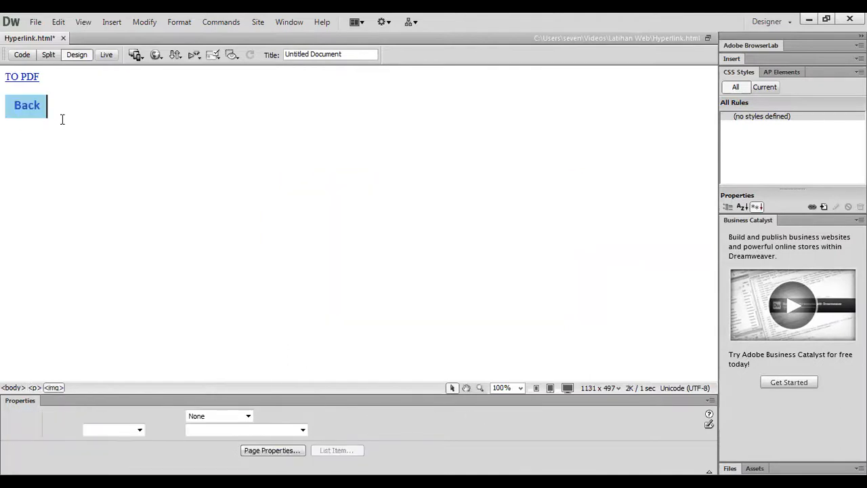
Save the Hyperlink.html page with the Back image and preview it in Chrome.
{"action": "left_click", "coordinate": [29, 109]}
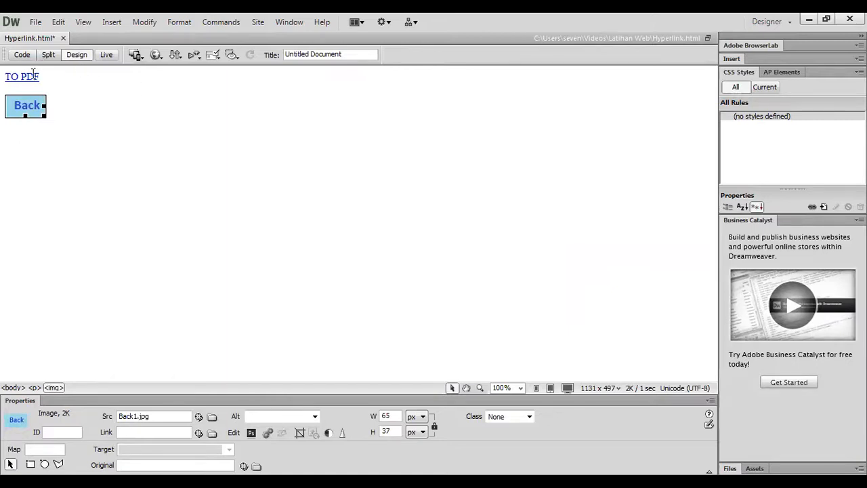
{"action": "left_click", "coordinate": [36, 22]}
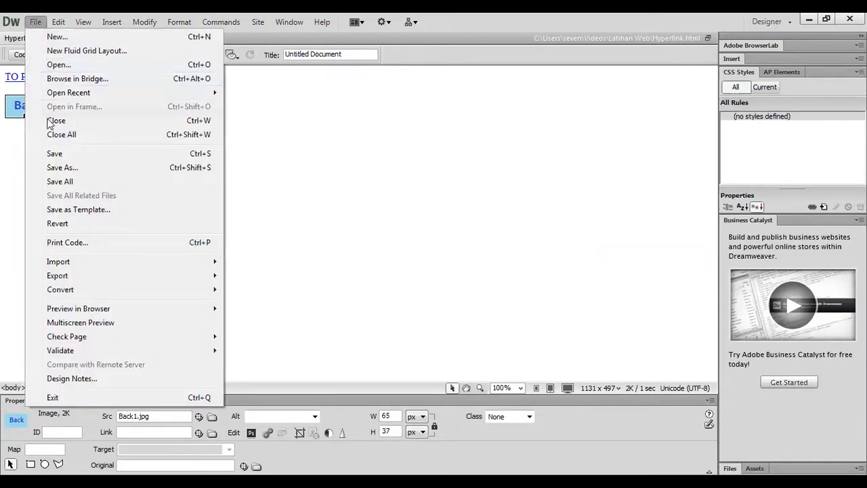
{"action": "left_click", "coordinate": [54, 154]}
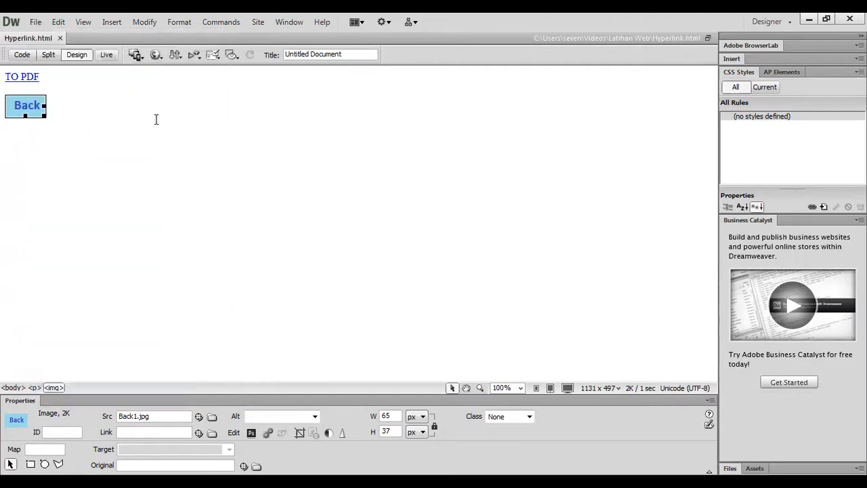
{"action": "left_click", "coordinate": [155, 55]}
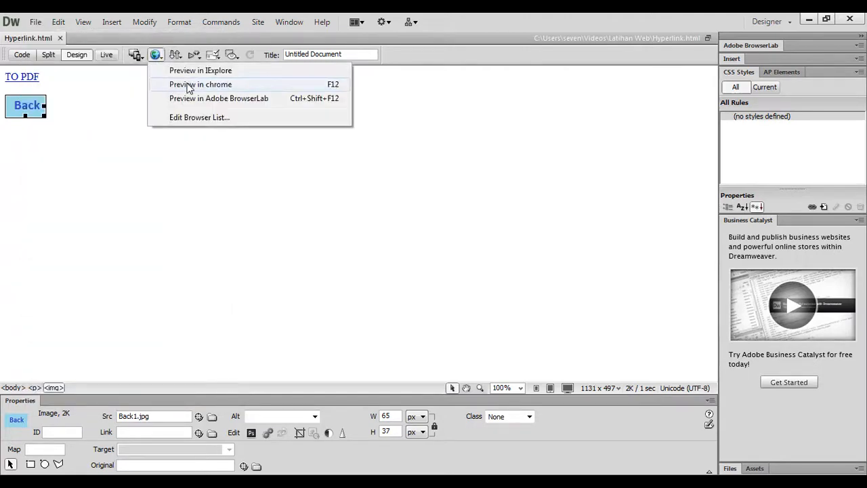
{"action": "left_click", "coordinate": [189, 86]}
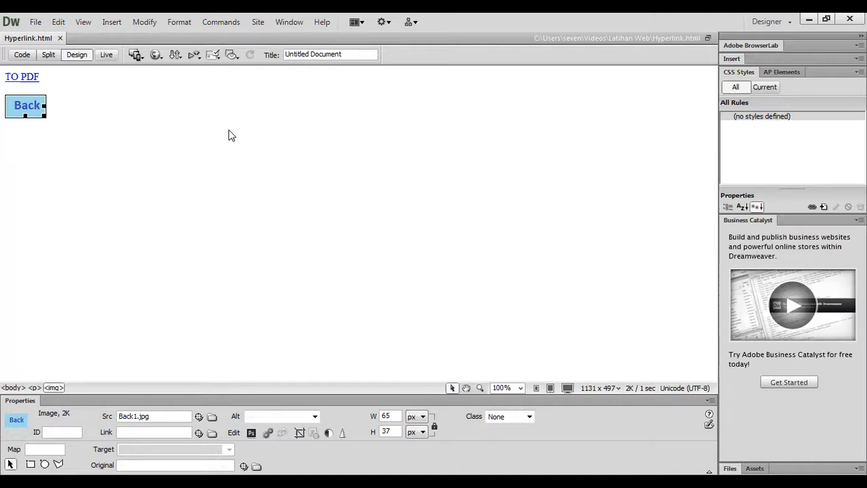
Set the link of the Back image to "#".
{"action": "left_click", "coordinate": [138, 430]}
{"action": "type", "text": "#"}
{"action": "left_click_drag", "start_coordinate": [120, 432], "coordinate": [133, 431]}
{"action": "left_click", "coordinate": [138, 432]}
{"action": "key", "text": "Return"}
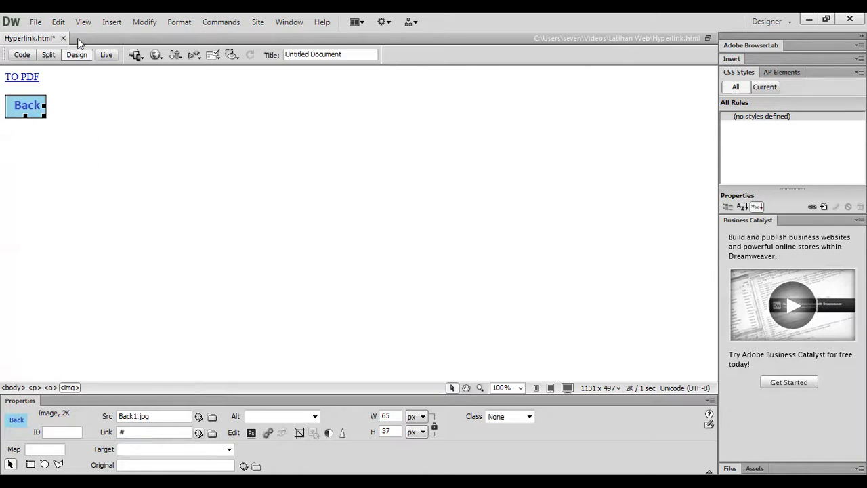
Save all open files and preview the page with the linked Back image in Chrome.
{"action": "left_click", "coordinate": [36, 22]}
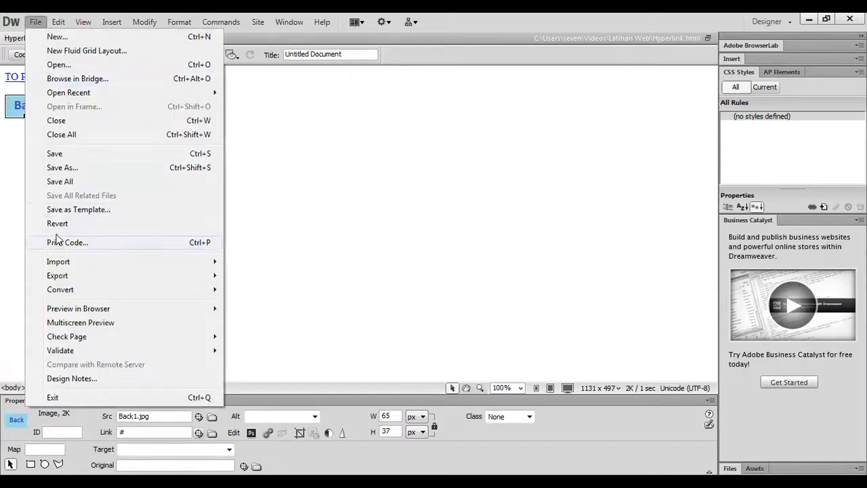
{"action": "left_click", "coordinate": [63, 181]}
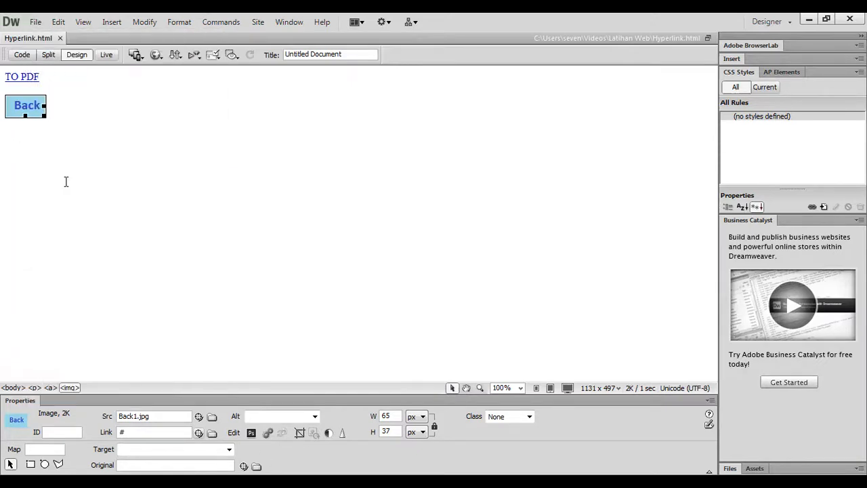
{"action": "left_click", "coordinate": [156, 54]}
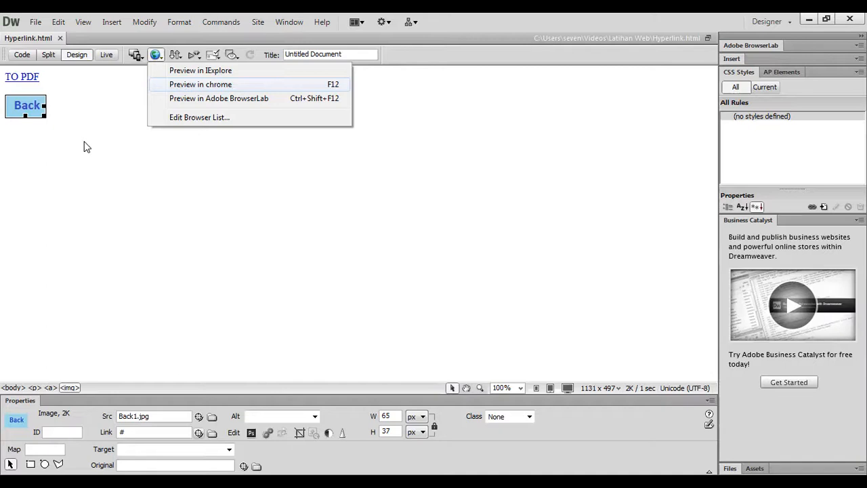
Delete the linked Back image from below the "TO PDF" link.
{"action": "left_click", "coordinate": [43, 110]}
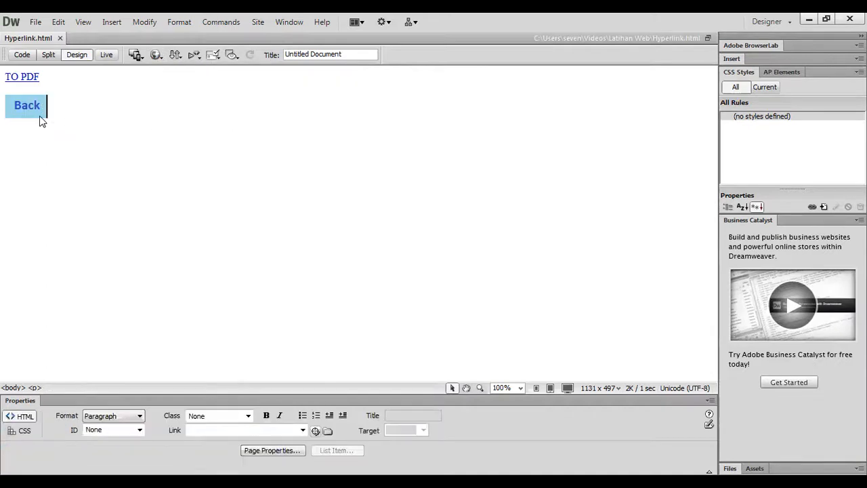
{"action": "left_click", "coordinate": [39, 116]}
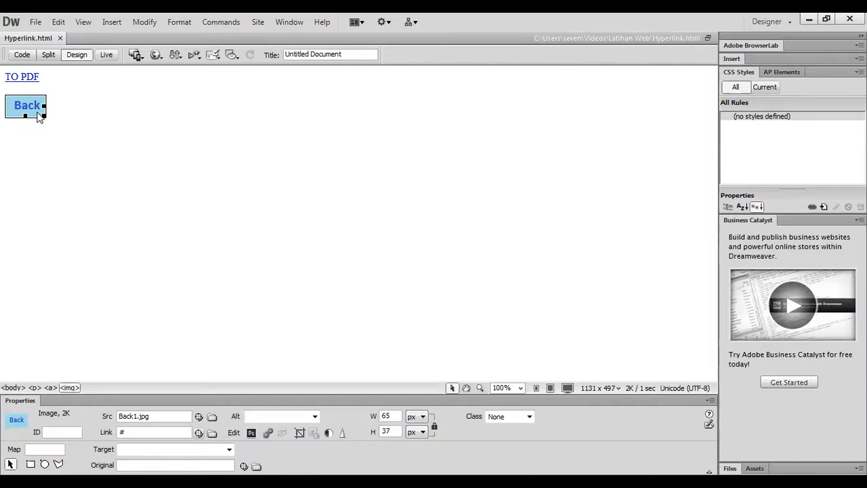
{"action": "key", "text": "Delete"}
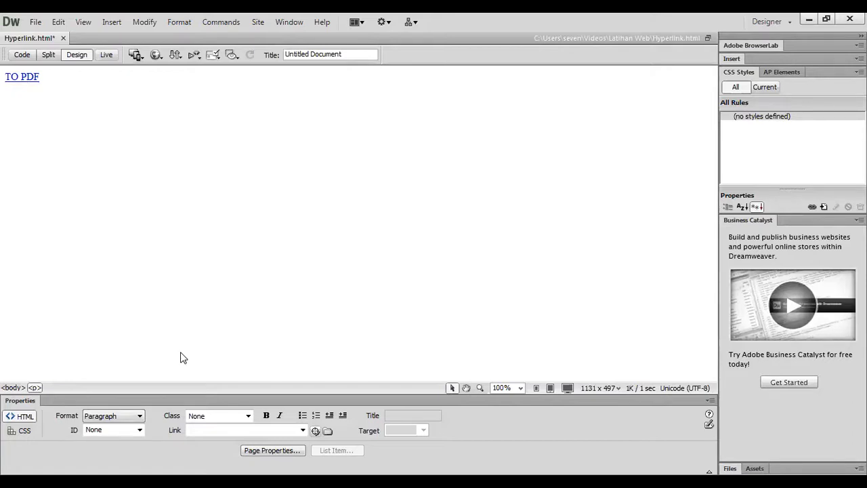
Start inserting a rollover image below the "TO PDF" link and name it "back".
{"action": "left_click", "coordinate": [111, 23]}
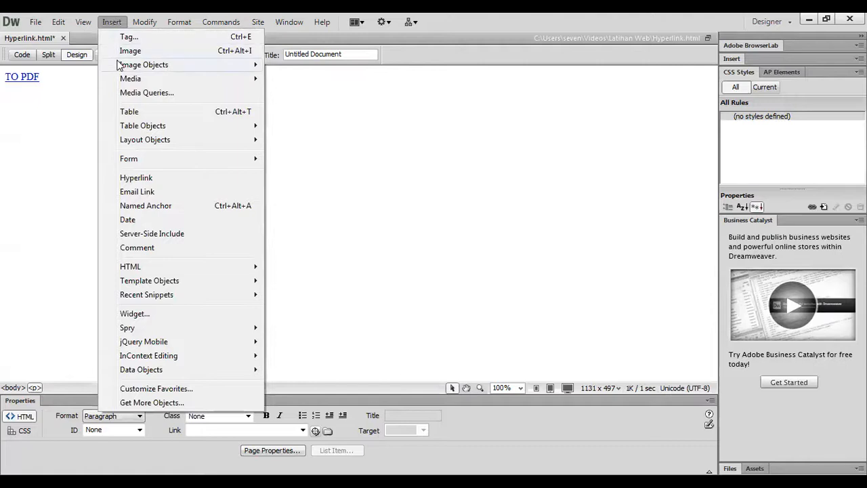
{"action": "mouse_move", "coordinate": [117, 68]}
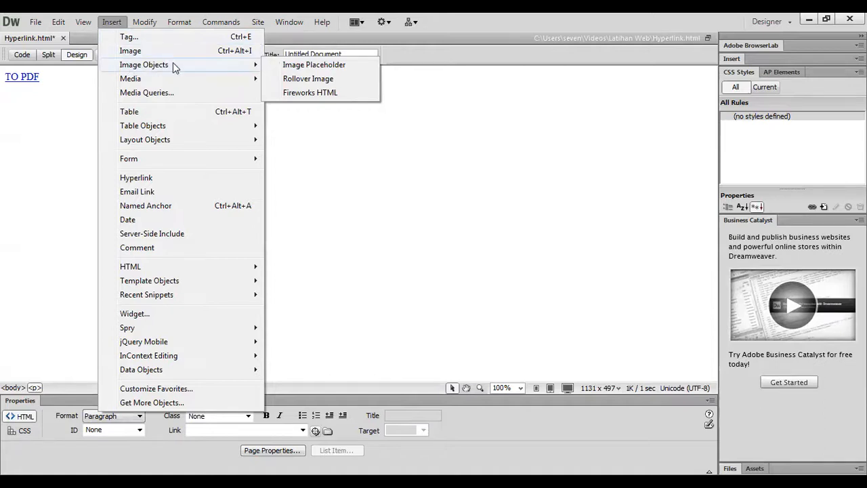
{"action": "left_click", "coordinate": [299, 80]}
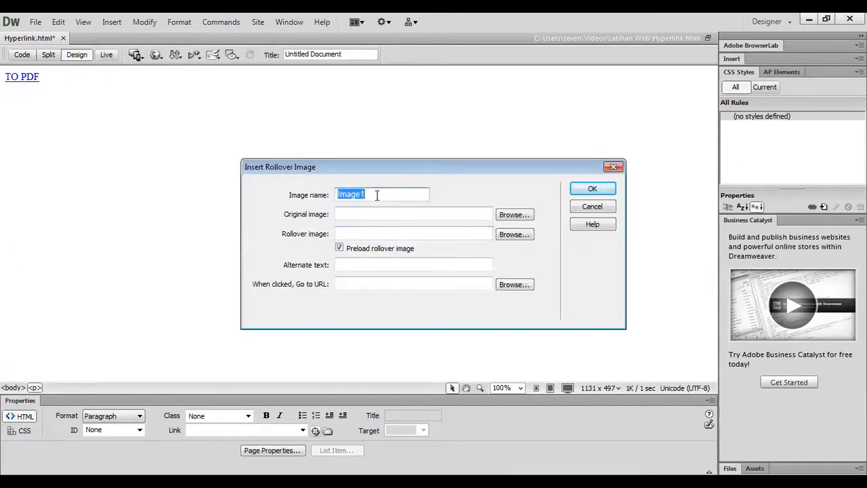
{"action": "type", "text": "home"}
{"action": "key", "text": "BackSpace"}
{"action": "key", "text": "BackSpace"}
{"action": "key", "text": "BackSpace"}
{"action": "key", "text": "BackSpace"}
{"action": "type", "text": "back"}
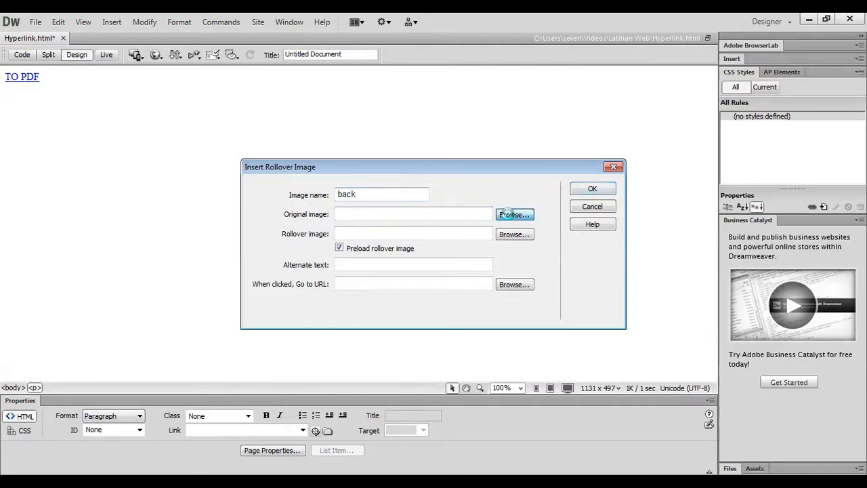
Choose Back1 from the 13. Hyperlink folder as the original image, without copying it to the document folder.
{"action": "left_click", "coordinate": [513, 214]}
{"action": "left_click", "coordinate": [267, 238]}
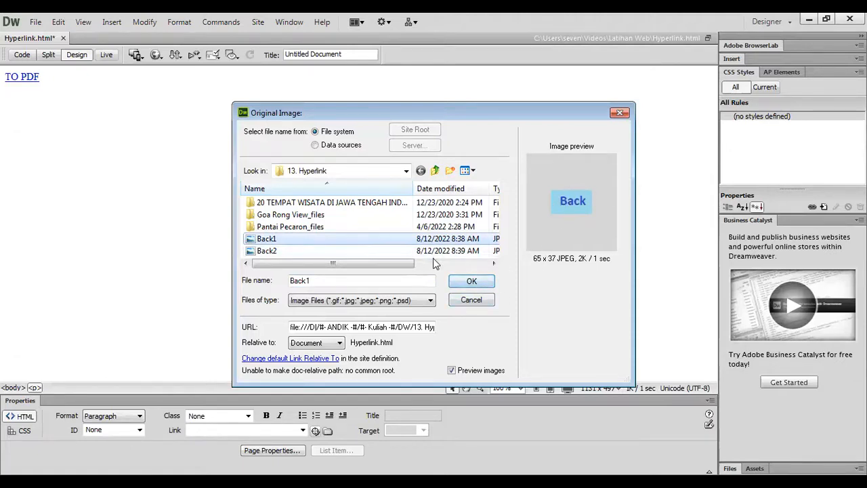
{"action": "left_click", "coordinate": [486, 283]}
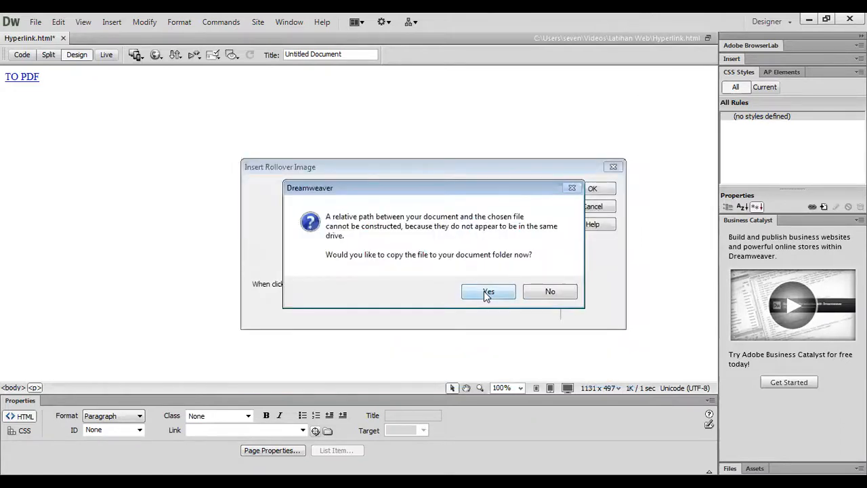
{"action": "left_click", "coordinate": [552, 295]}
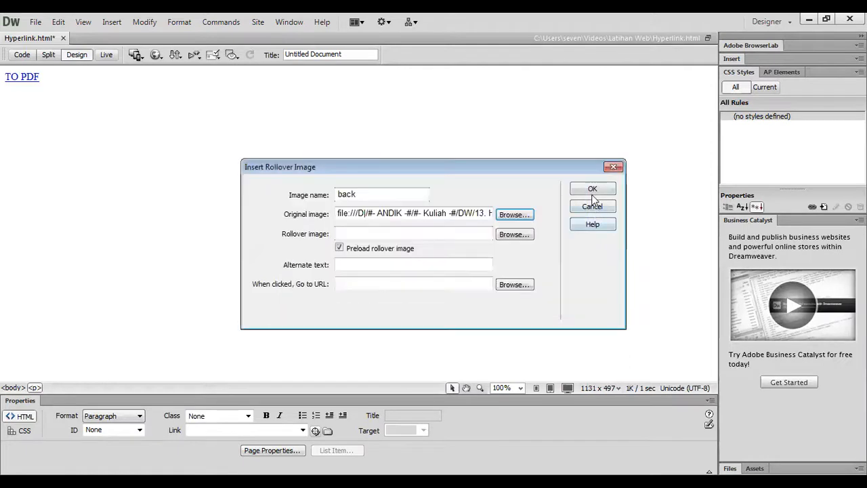
Set the rollover's original image to Back1.jpg from the Latihan Web folder in the Videos library.
{"action": "left_click", "coordinate": [514, 215]}
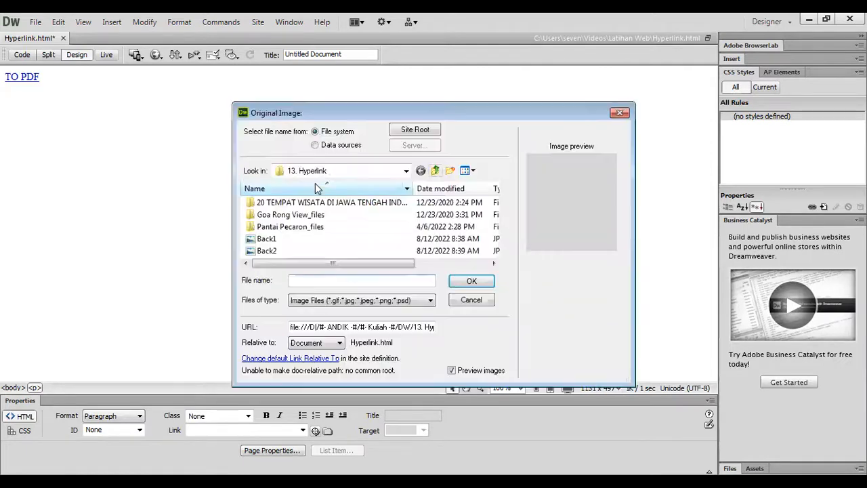
{"action": "left_click", "coordinate": [325, 170]}
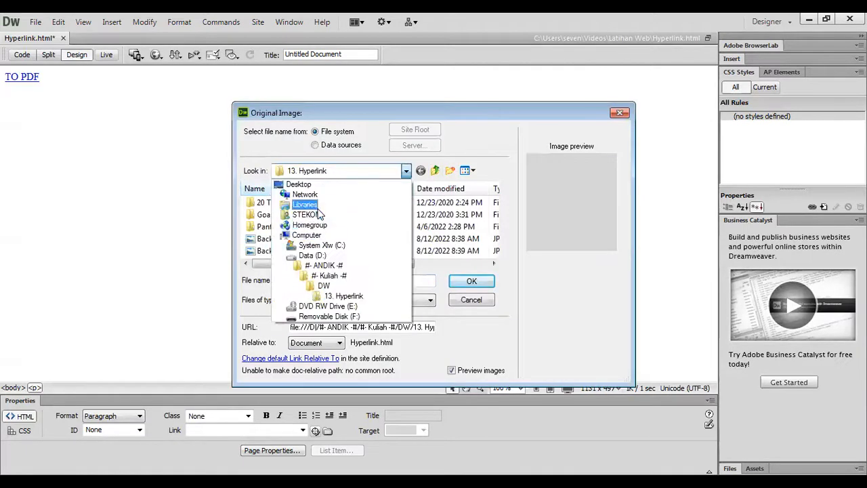
{"action": "left_click", "coordinate": [316, 209]}
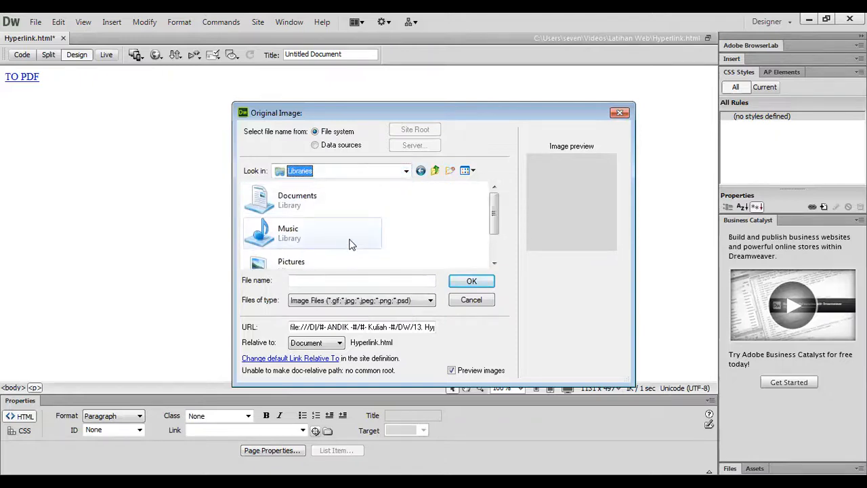
{"action": "scroll", "coordinate": [325, 230], "scroll_direction": "down", "scroll_amount": 2}
{"action": "double_click", "coordinate": [291, 250]}
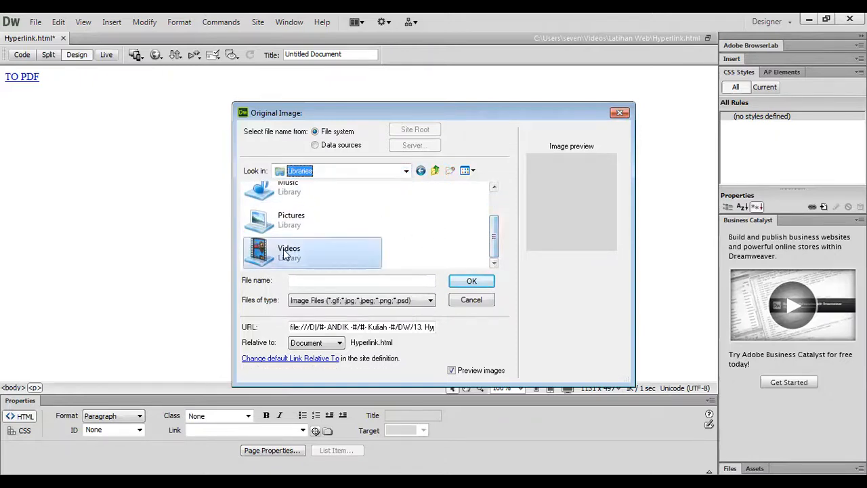
{"action": "double_click", "coordinate": [278, 223]}
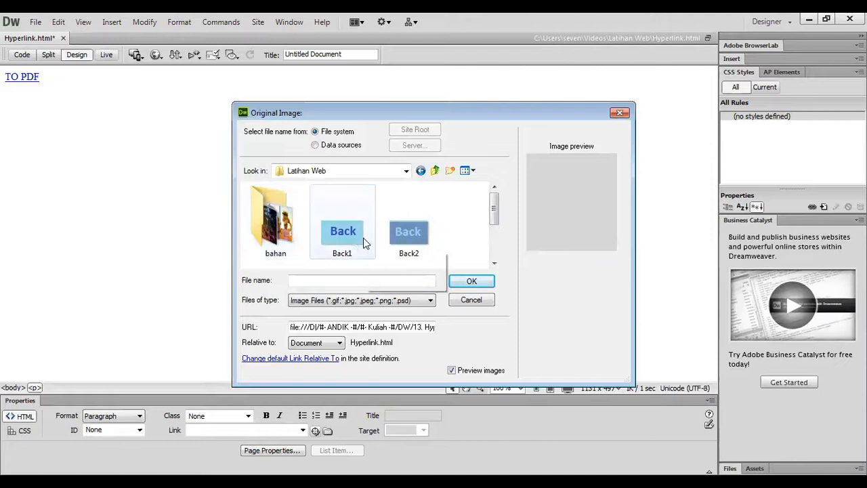
{"action": "left_click", "coordinate": [340, 241]}
{"action": "left_click", "coordinate": [473, 282]}
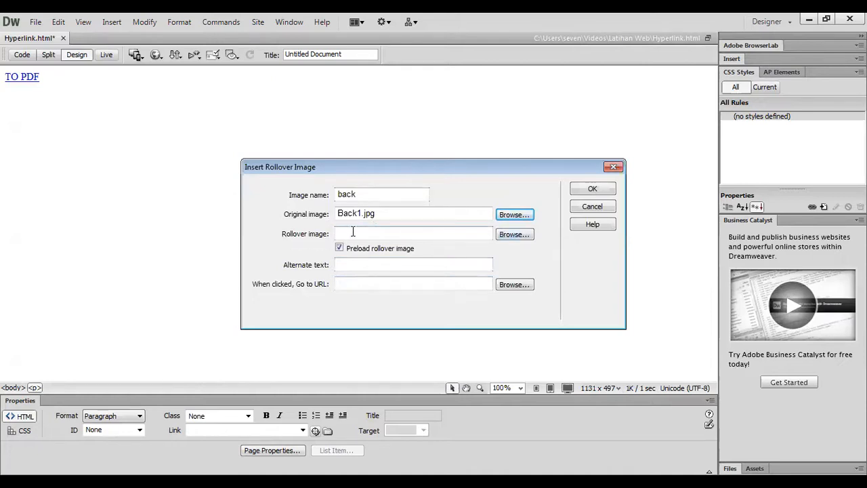
Set Back2.jpg as the rollover image and enter "Mbalik Maneh" as its alternate text.
{"action": "left_click", "coordinate": [523, 235]}
{"action": "left_click", "coordinate": [412, 233]}
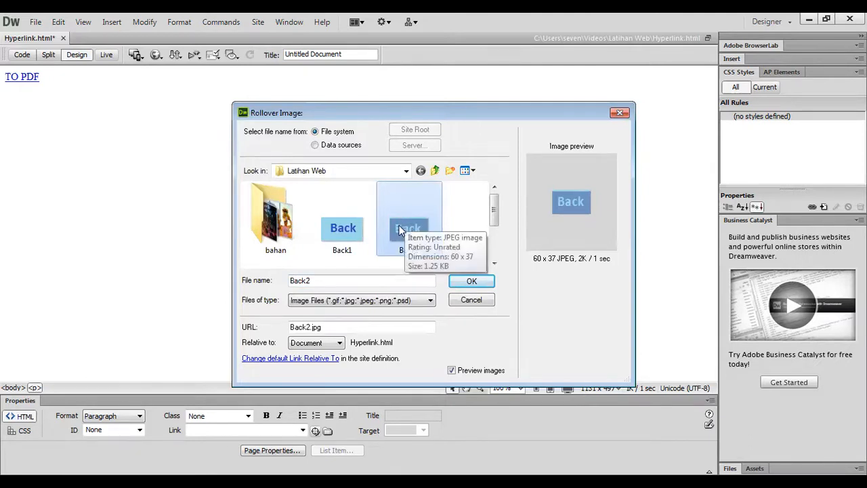
{"action": "left_click", "coordinate": [471, 281]}
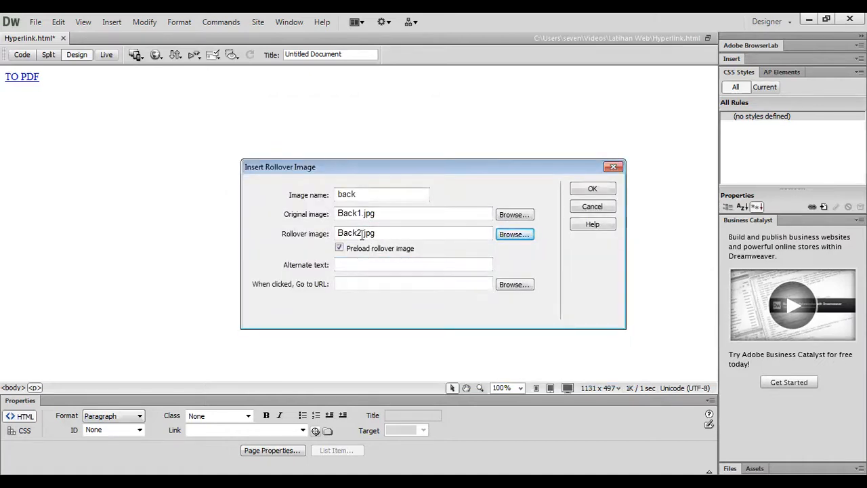
{"action": "left_click", "coordinate": [356, 264]}
{"action": "type", "text": "Mbalik "}
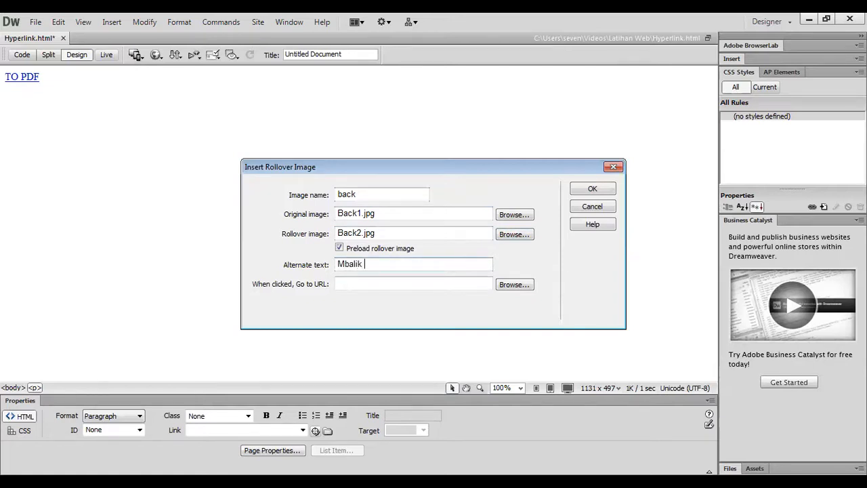
{"action": "type", "text": "Maneh"}
Set the rollover image's link destination to Reltra.html from the Latihan Web folder.
{"action": "left_click", "coordinate": [514, 285]}
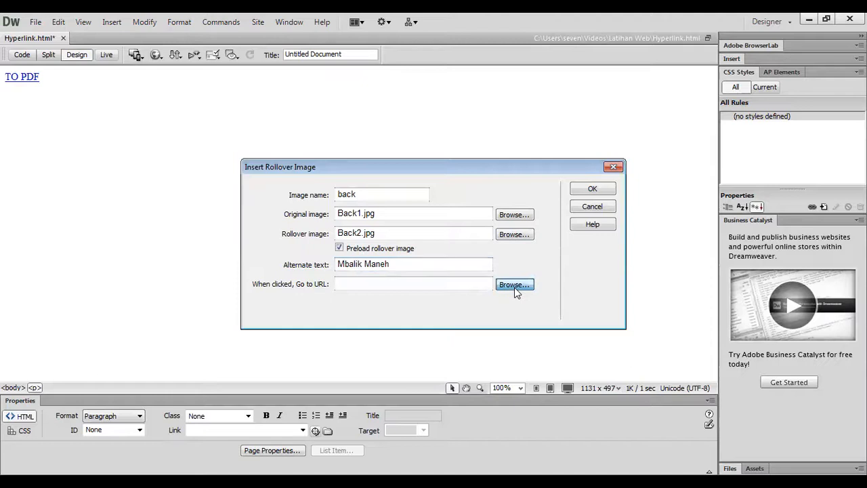
{"action": "left_click_drag", "start_coordinate": [619, 204], "coordinate": [619, 232]}
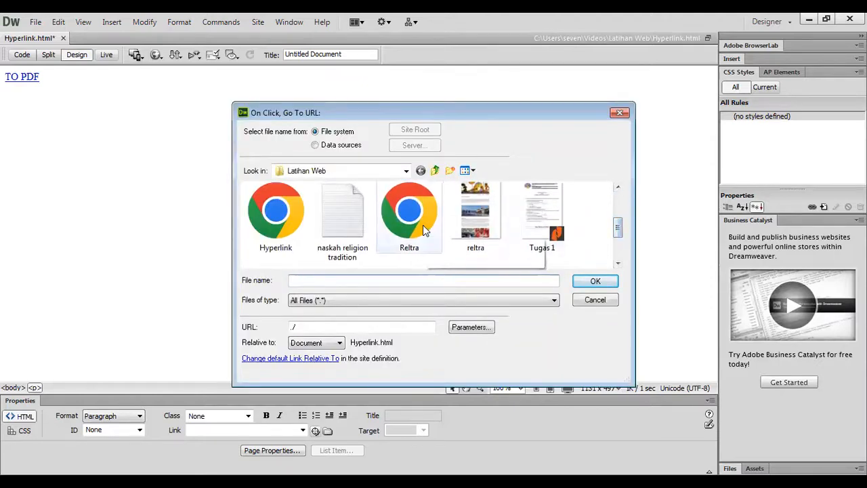
{"action": "left_click", "coordinate": [411, 221]}
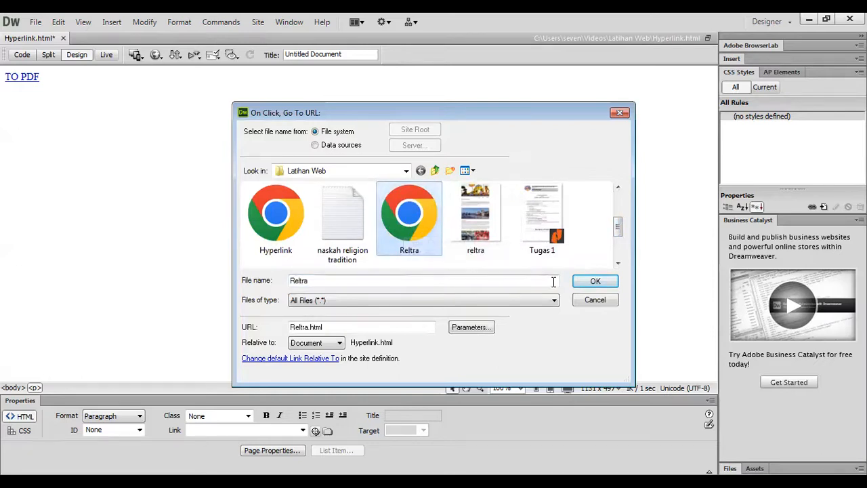
{"action": "left_click", "coordinate": [595, 282]}
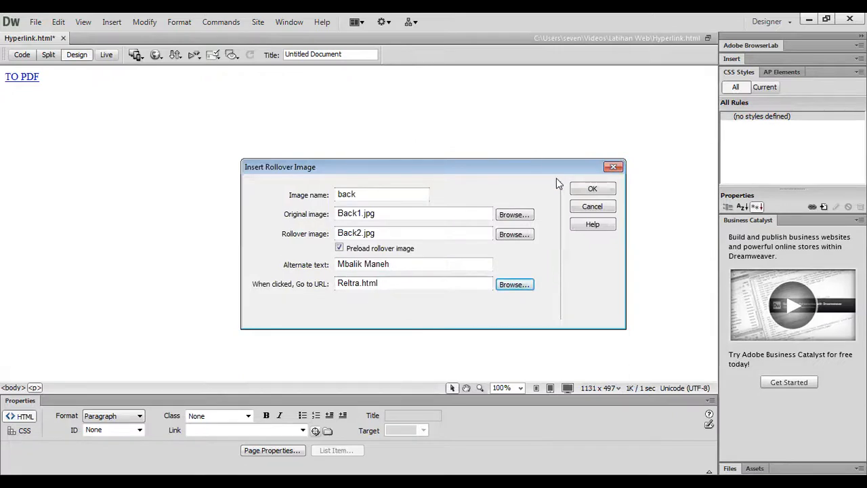
Set the rollover image's link destination to wonbali.html and insert the image into the page.
{"action": "left_click", "coordinate": [514, 285]}
{"action": "left_click_drag", "start_coordinate": [618, 204], "coordinate": [619, 253]}
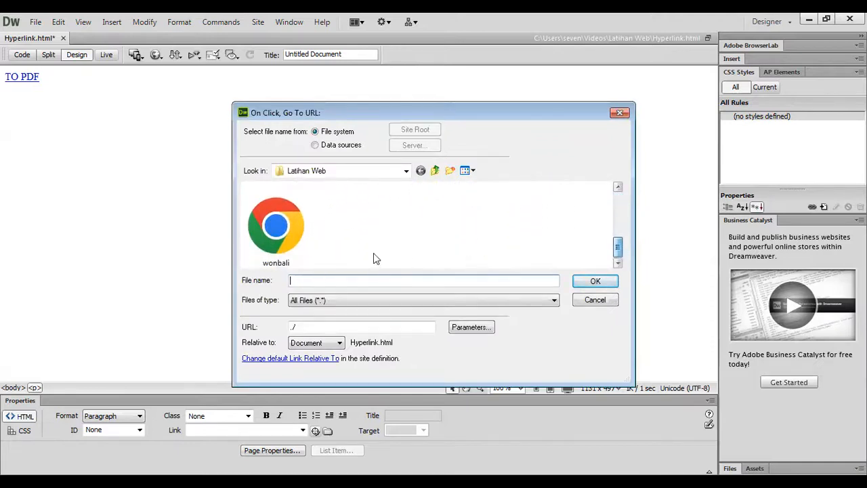
{"action": "left_click", "coordinate": [274, 230]}
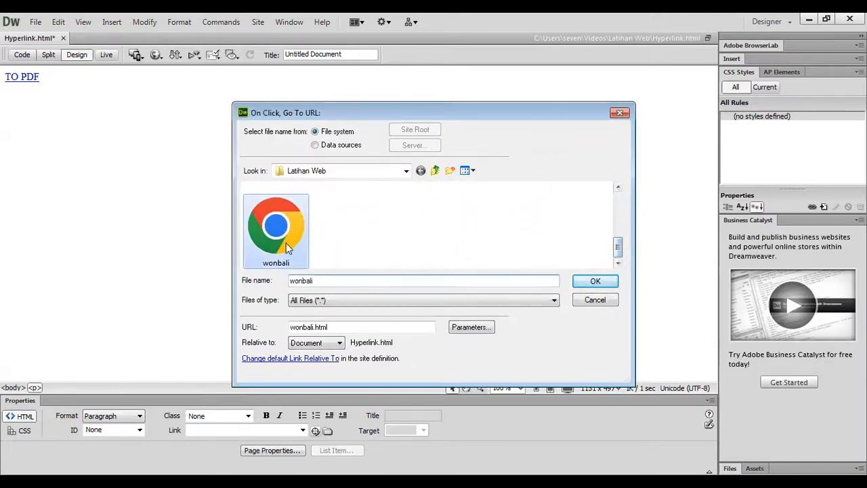
{"action": "left_click", "coordinate": [585, 283]}
{"action": "left_click", "coordinate": [593, 191]}
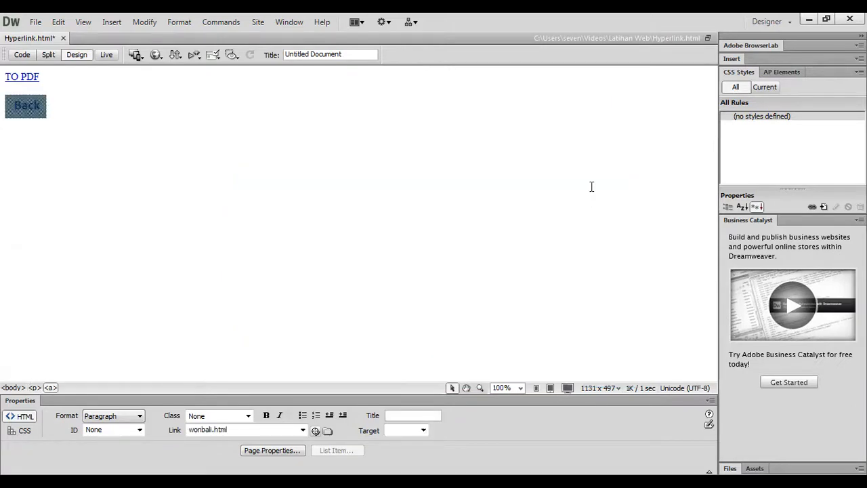
Save all open files and preview the page with the Back rollover image in Chrome.
{"action": "left_click", "coordinate": [225, 293]}
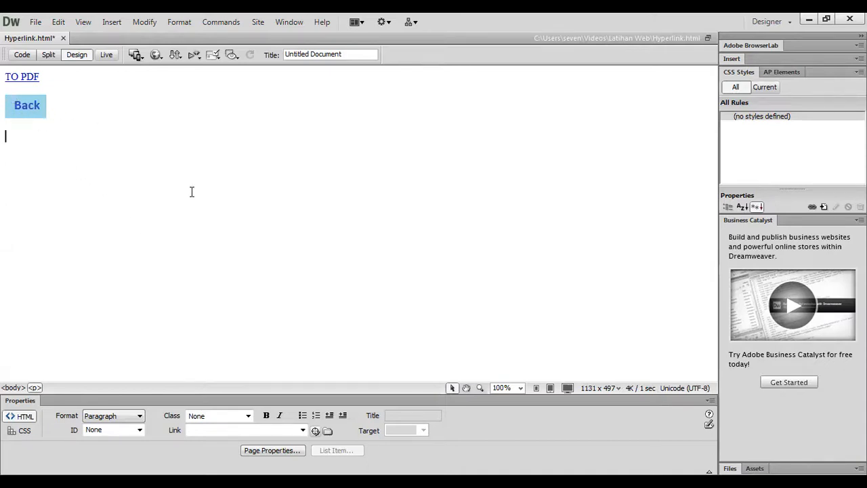
{"action": "left_click", "coordinate": [37, 23]}
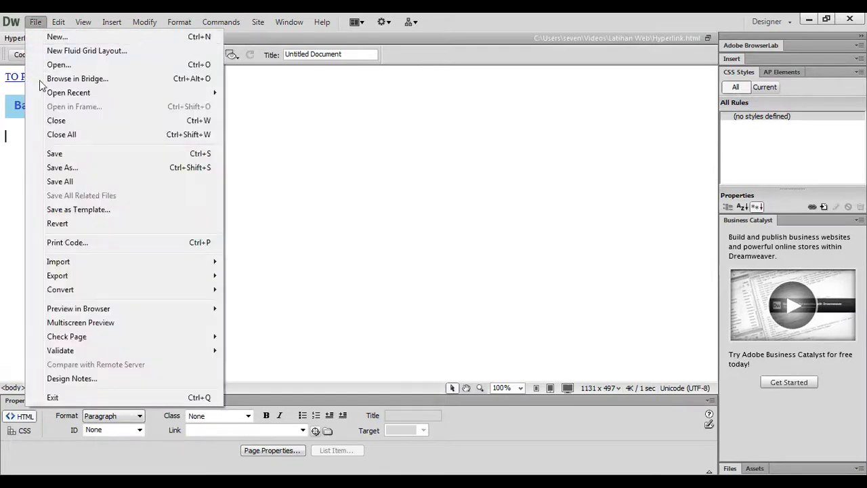
{"action": "left_click", "coordinate": [63, 182]}
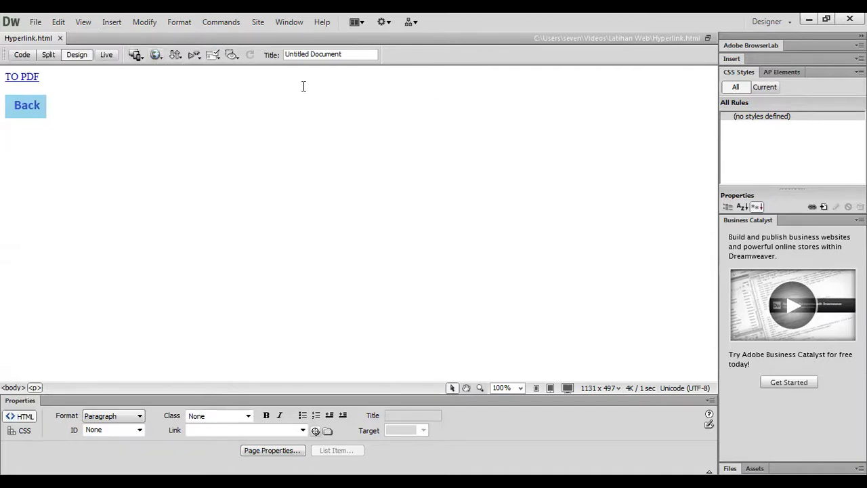
{"action": "left_click", "coordinate": [155, 54]}
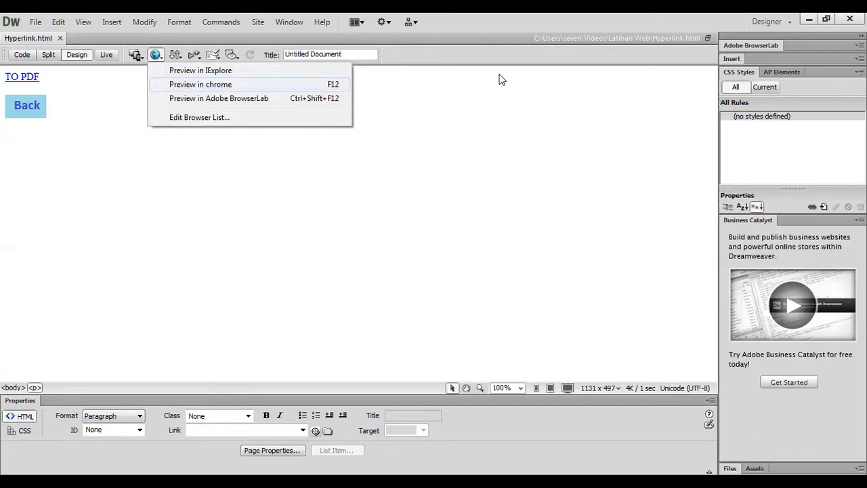
{"action": "key", "text": "Return"}
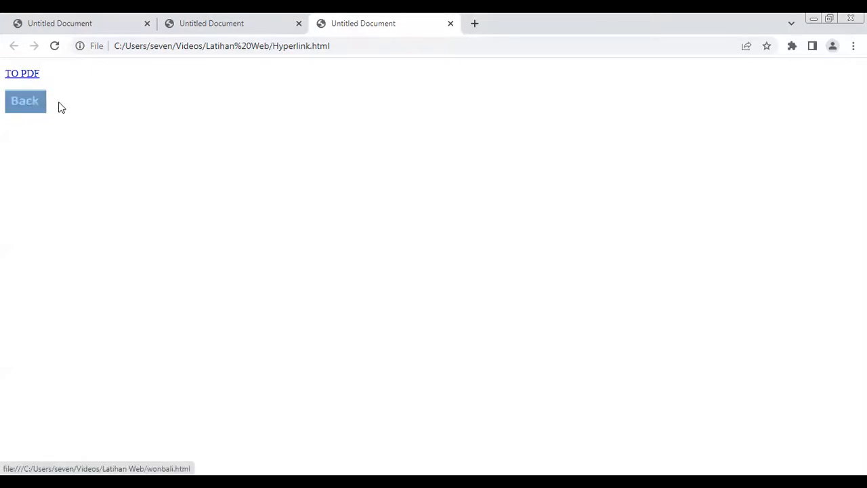
Test the Back rollover link, and follow the wonbali page's "RELIGION & TRADITION" link and the "HOME" link back.
{"action": "left_click", "coordinate": [27, 101]}
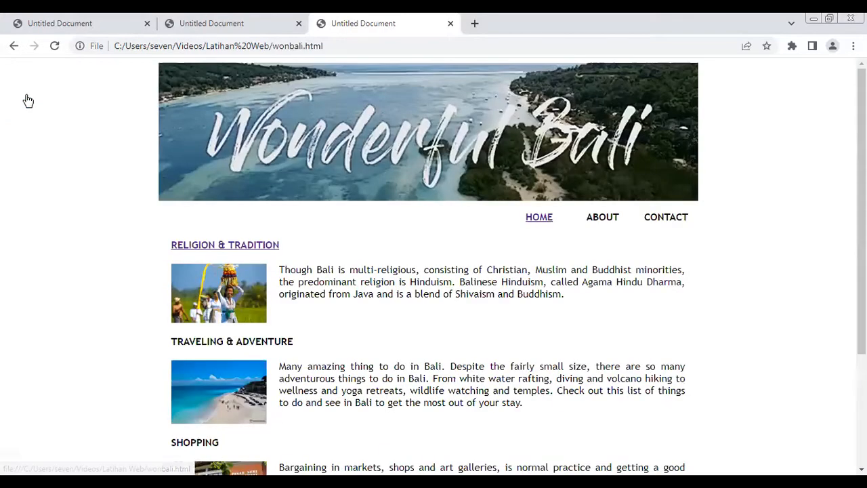
{"action": "scroll", "coordinate": [460, 298], "scroll_direction": "down", "scroll_amount": 3}
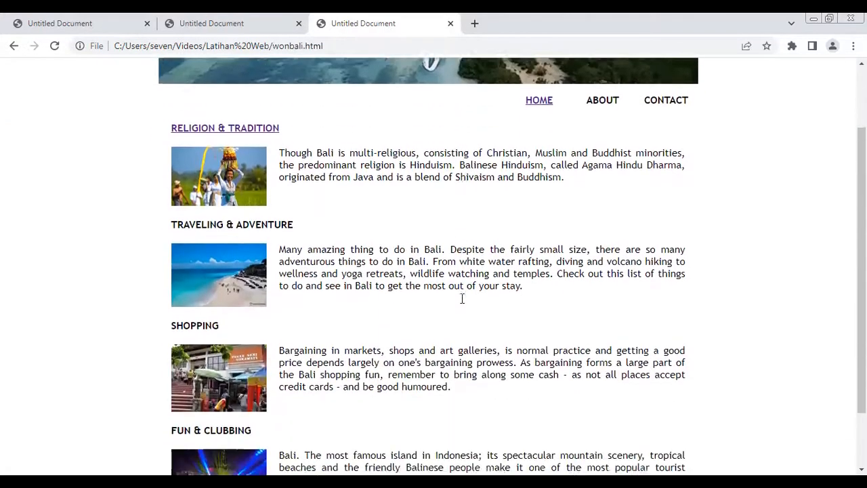
{"action": "scroll", "coordinate": [461, 296], "scroll_direction": "up", "scroll_amount": 3}
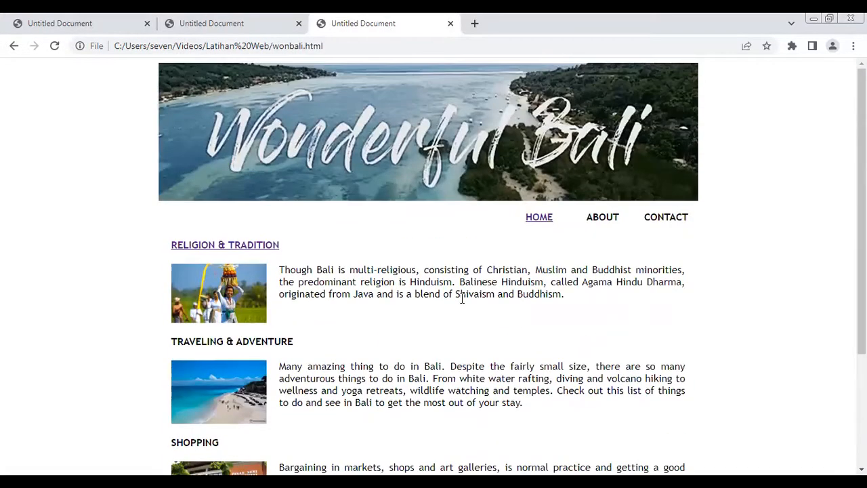
{"action": "left_click", "coordinate": [260, 248]}
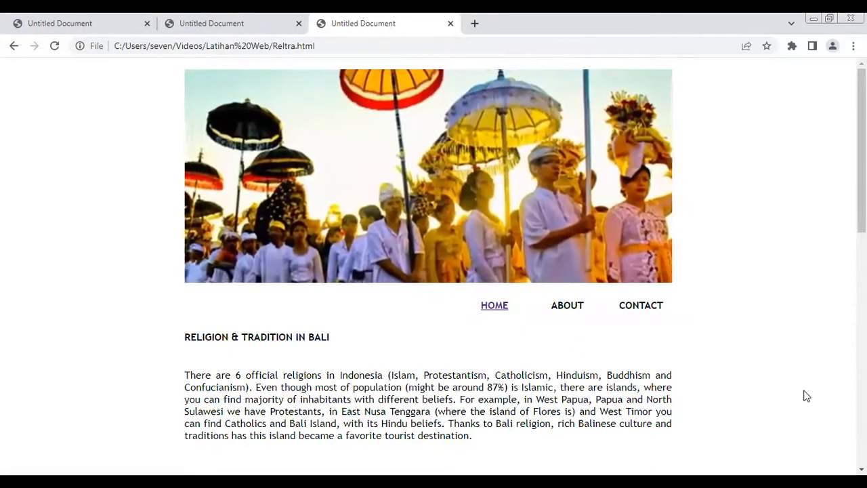
{"action": "scroll", "coordinate": [806, 395], "scroll_direction": "down", "scroll_amount": 8}
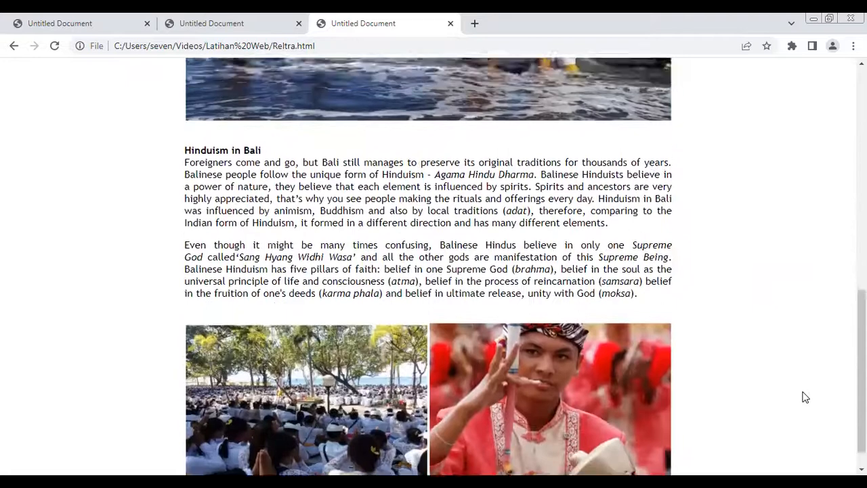
{"action": "scroll", "coordinate": [805, 396], "scroll_direction": "up", "scroll_amount": 8}
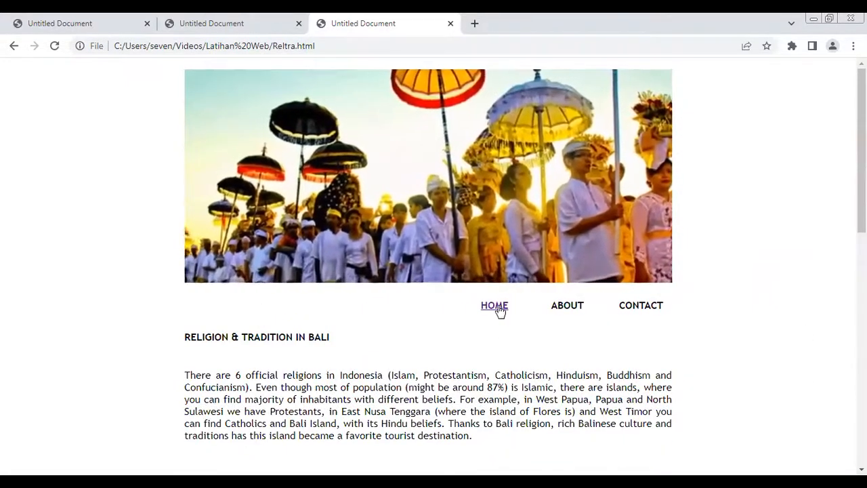
{"action": "left_click", "coordinate": [496, 307]}
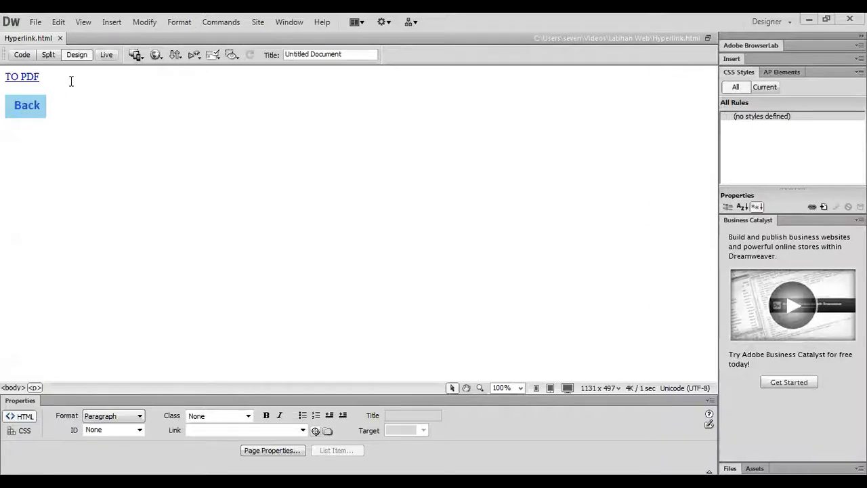
Preview the page in Chrome, test the "TO PDF" link, and return from the PDF to the Hyperlink page.
{"action": "left_click", "coordinate": [153, 57]}
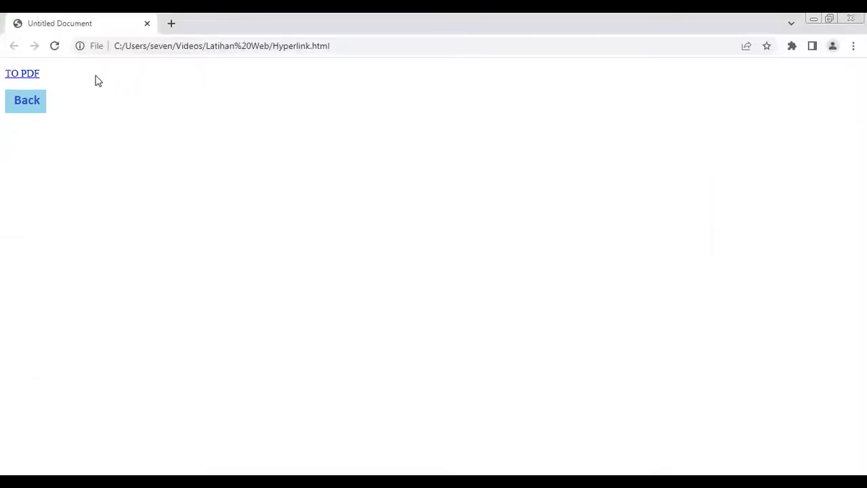
{"action": "left_click", "coordinate": [34, 77]}
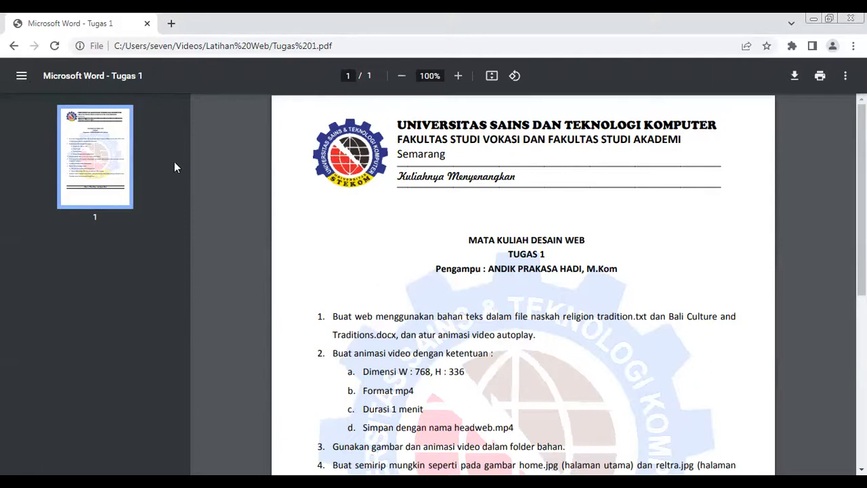
{"action": "left_click", "coordinate": [12, 46]}
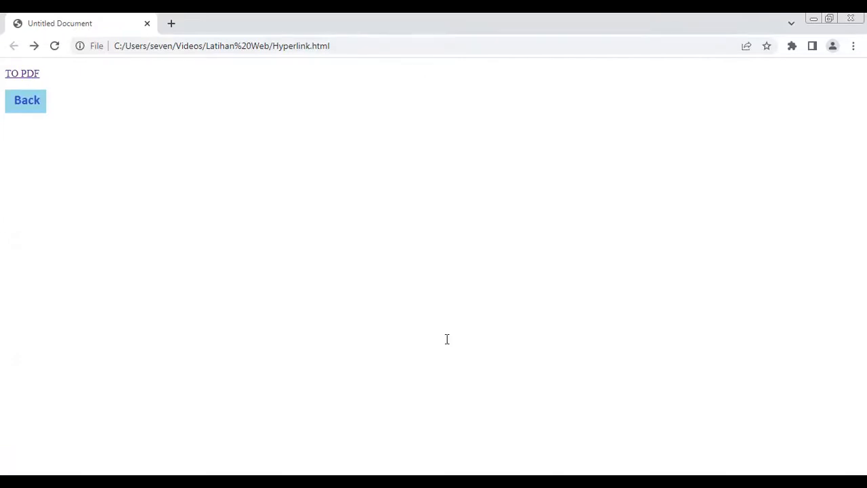
Switch to the Bahan Animasi folder and open the Datsun 240Z 1972 image in Adobe Photoshop CS6.
{"action": "key", "text": "alt+Tab"}
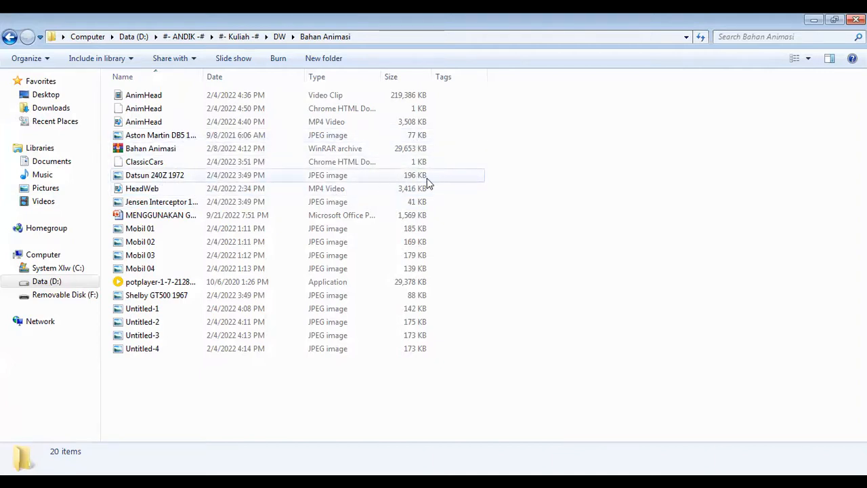
{"action": "left_click", "coordinate": [176, 180]}
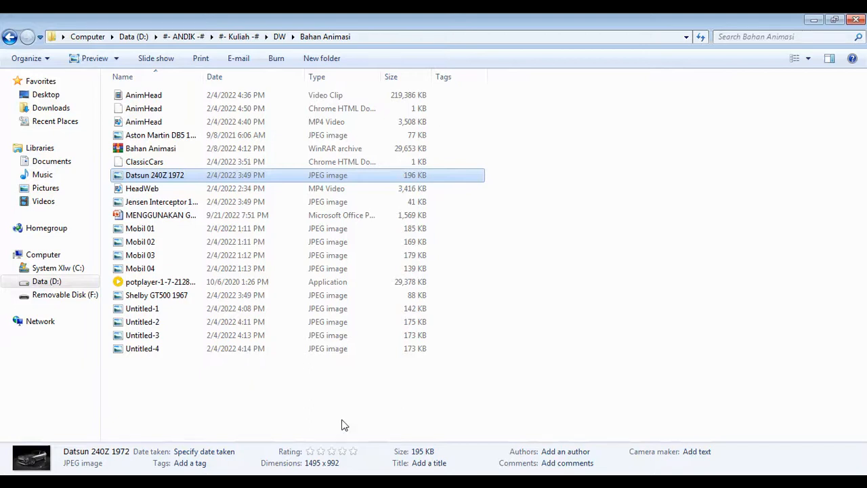
{"action": "right_click", "coordinate": [155, 176]}
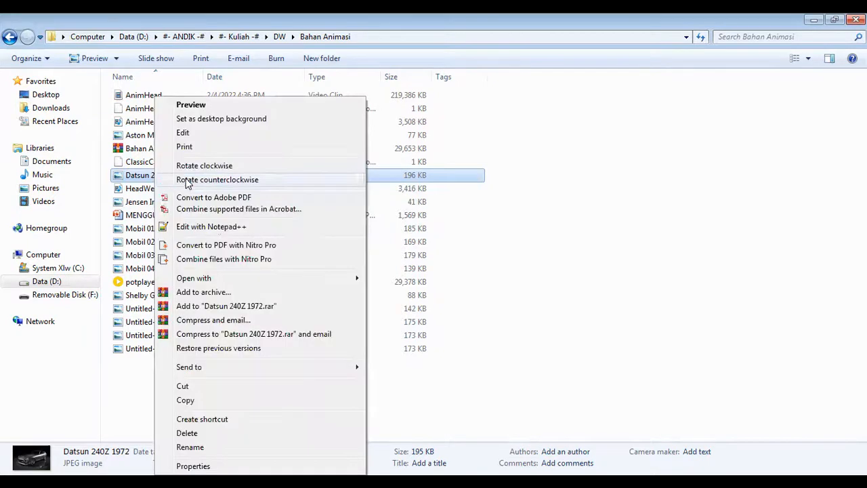
{"action": "mouse_move", "coordinate": [216, 278]}
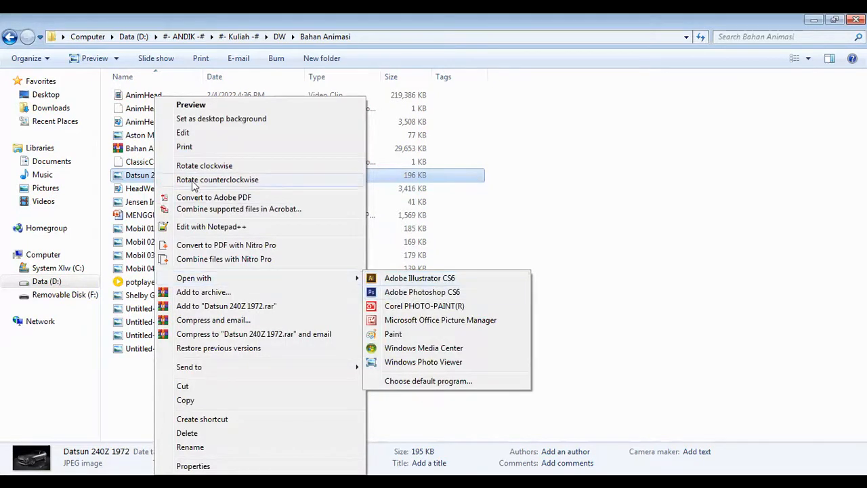
{"action": "left_click", "coordinate": [139, 177]}
{"action": "right_click", "coordinate": [139, 178]}
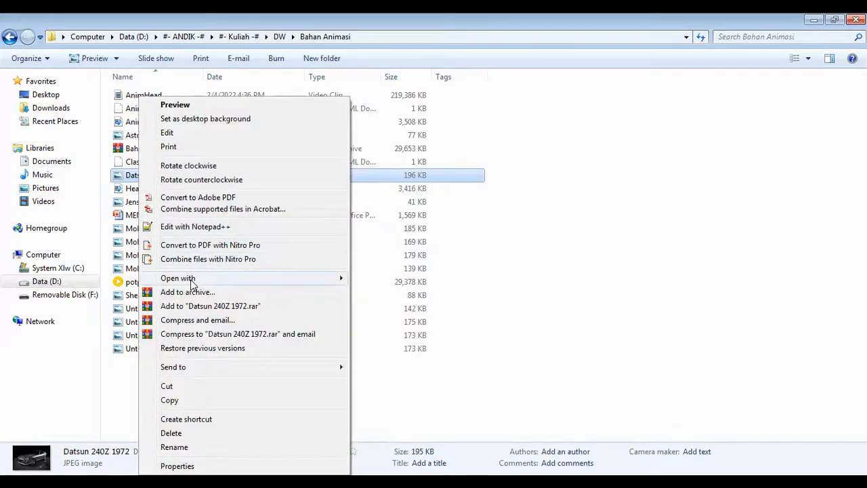
{"action": "mouse_move", "coordinate": [191, 283]}
{"action": "left_click", "coordinate": [397, 295]}
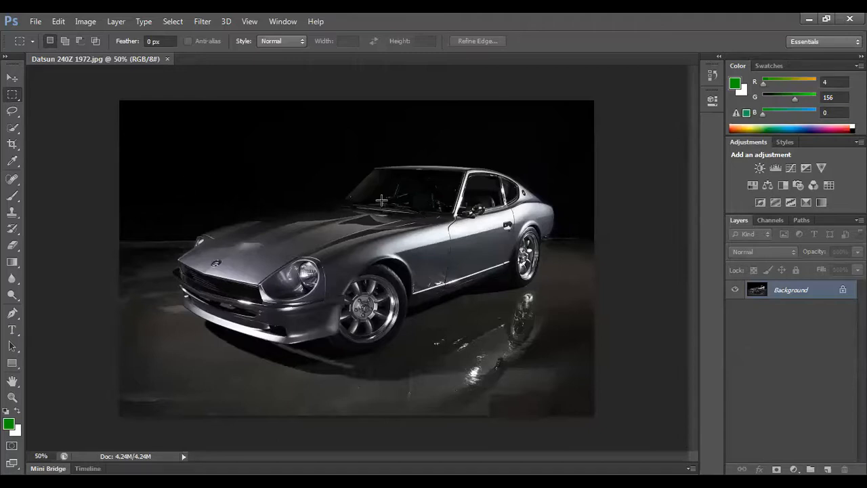
Resize the Datsun image to a width of 80 pixels with its proportions constrained.
{"action": "left_click", "coordinate": [86, 23]}
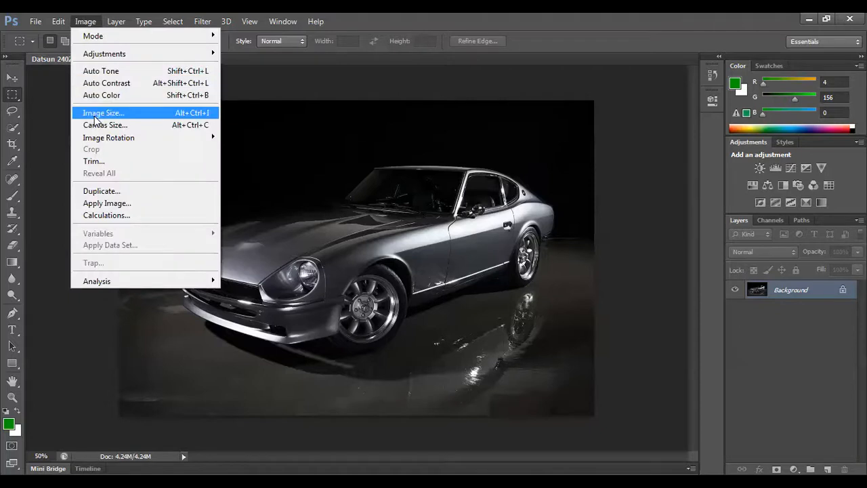
{"action": "left_click", "coordinate": [96, 120]}
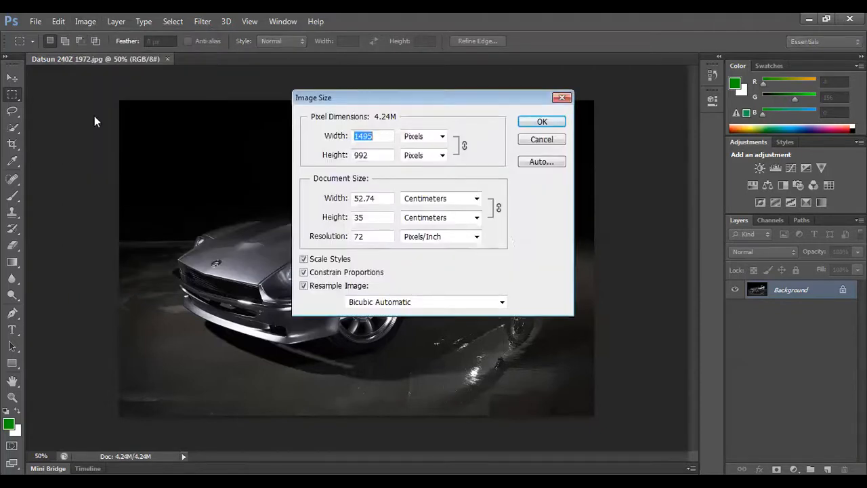
{"action": "type", "text": "200"}
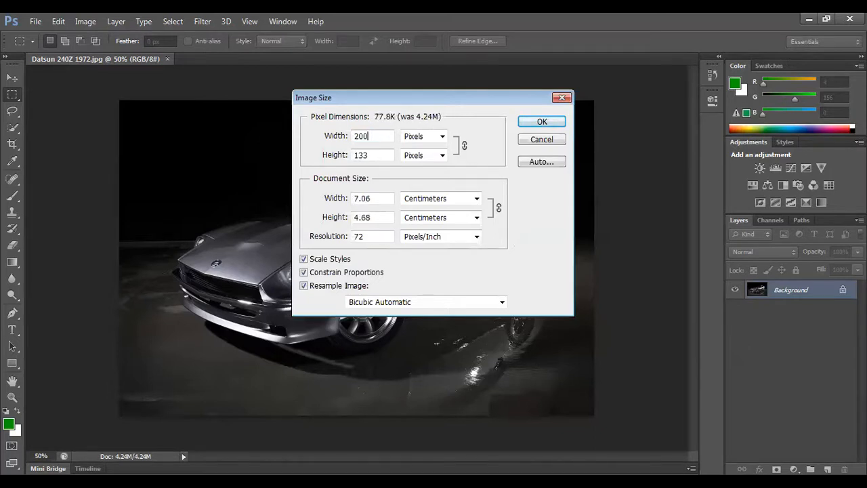
{"action": "key", "text": "BackSpace"}
{"action": "key", "text": "BackSpace"}
{"action": "key", "text": "BackSpace"}
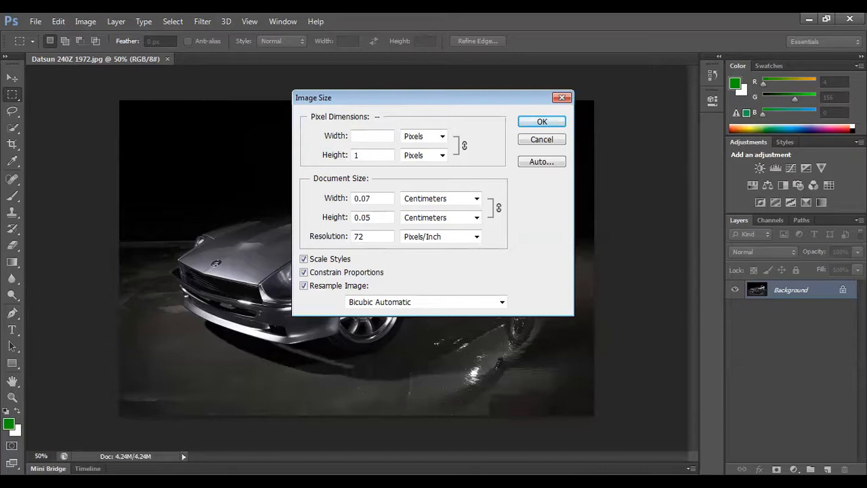
{"action": "type", "text": "80"}
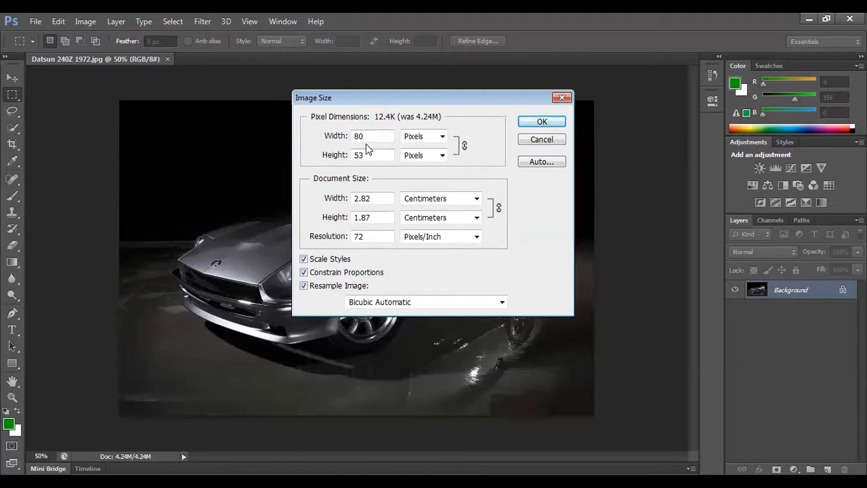
{"action": "key", "text": "Tab"}
{"action": "type", "text": "30"}
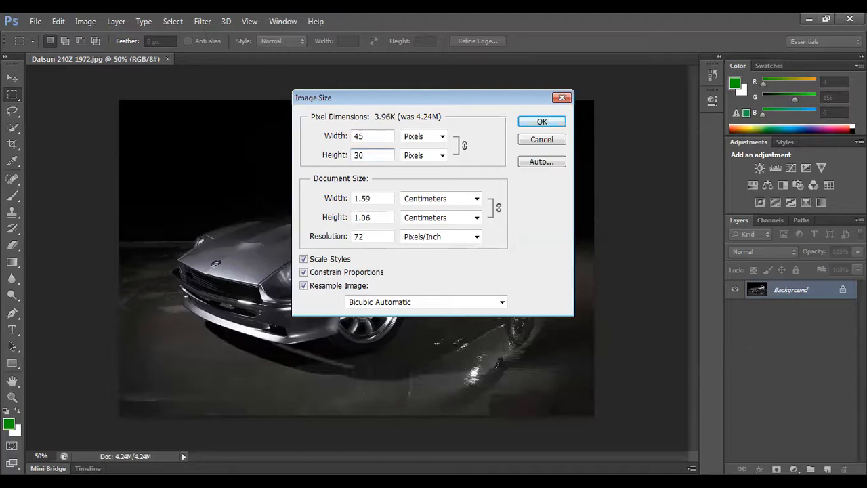
{"action": "double_click", "coordinate": [354, 135]}
{"action": "type", "text": "80"}
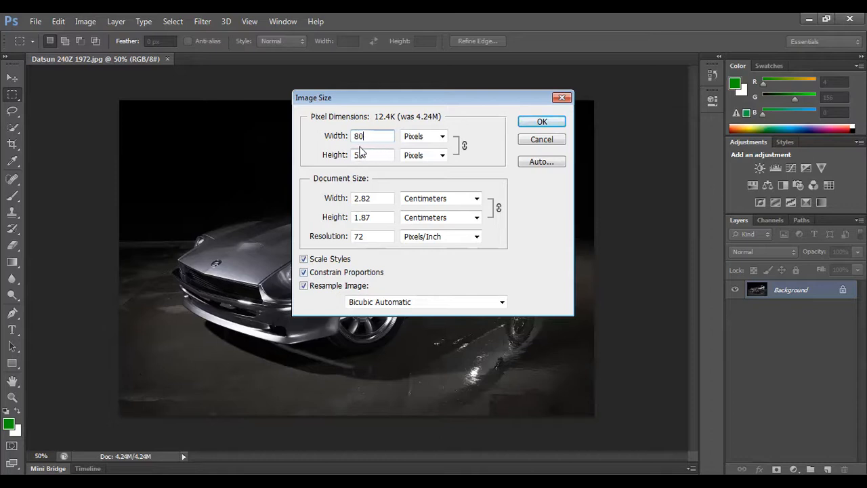
{"action": "left_click", "coordinate": [542, 122]}
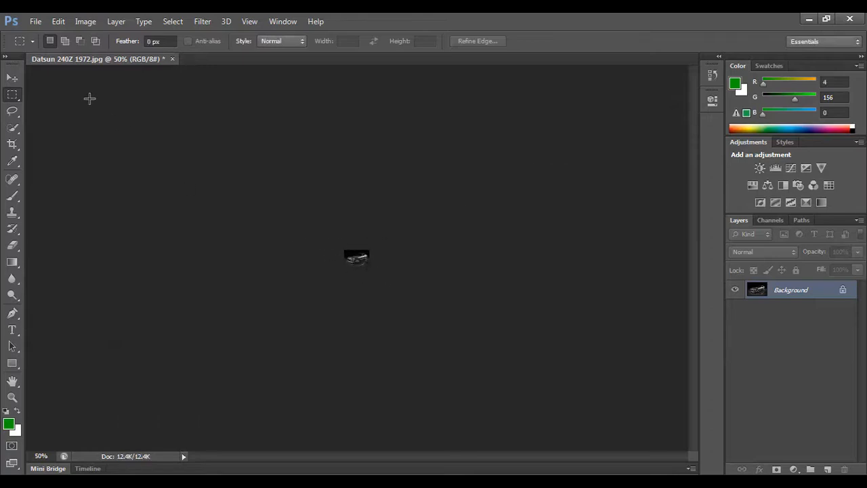
Start saving the resized image as a new file and choose the bahan folder inside Videos > Latihan Web.
{"action": "left_click", "coordinate": [34, 22]}
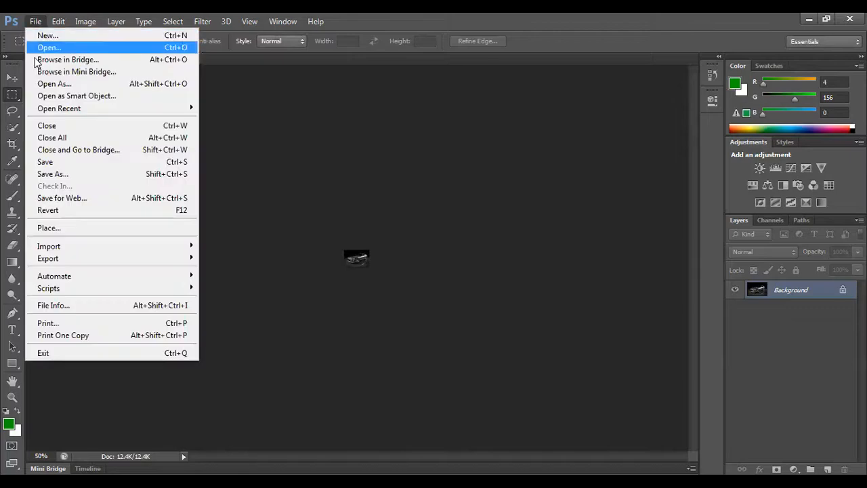
{"action": "left_click", "coordinate": [52, 174]}
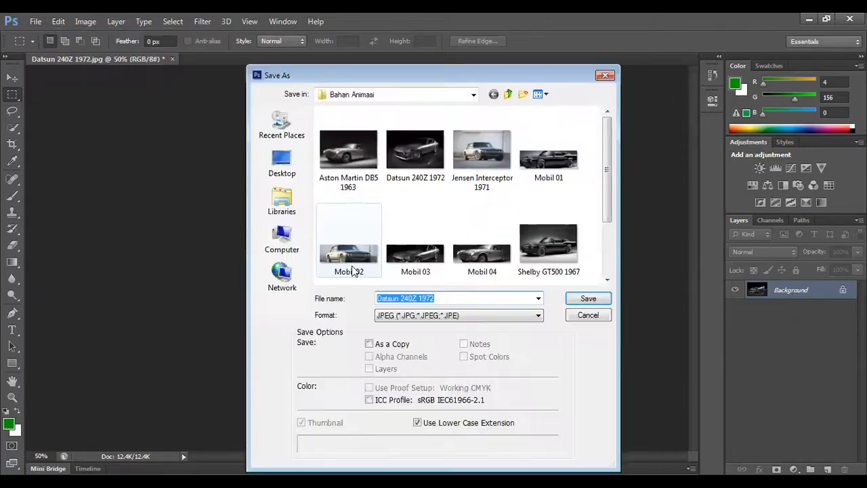
{"action": "left_click", "coordinate": [290, 213]}
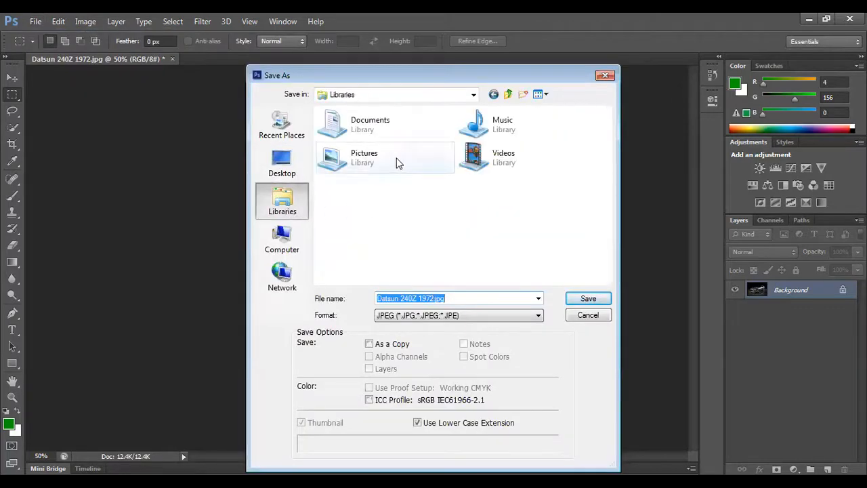
{"action": "double_click", "coordinate": [523, 161]}
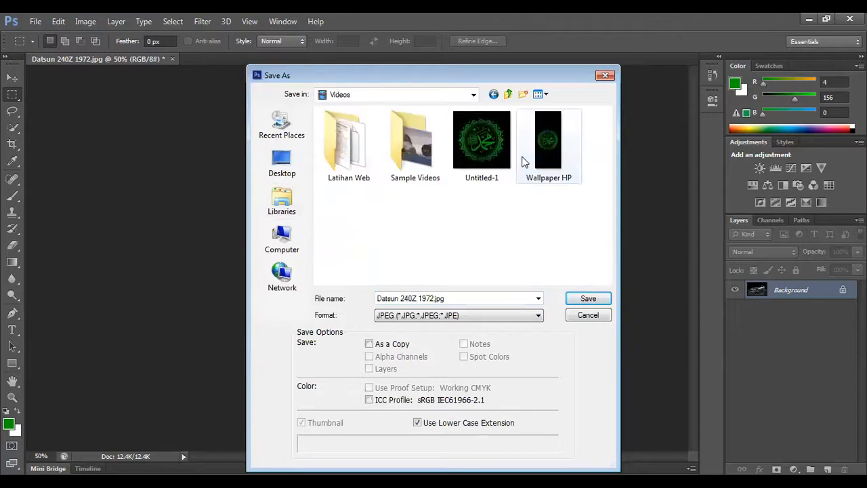
{"action": "double_click", "coordinate": [349, 156]}
{"action": "double_click", "coordinate": [350, 158]}
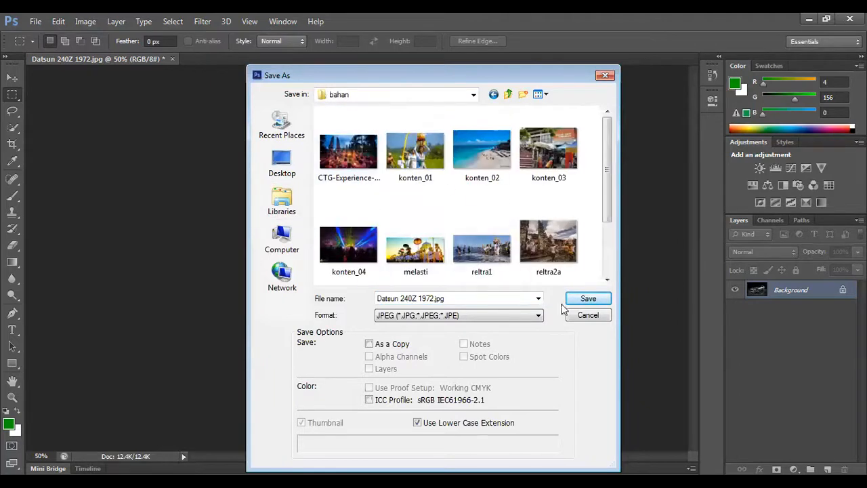
Name the file "Datsun 240Z 1972-small.jpg" and save it as a JPEG with maximum quality 12 and Baseline ("Standard") format.
{"action": "triple_click", "coordinate": [434, 300]}
{"action": "left_click", "coordinate": [445, 300]}
{"action": "key", "text": "Left"}
{"action": "key", "text": "Left"}
{"action": "key", "text": "Left"}
{"action": "key", "text": "Left"}
{"action": "type", "text": "-small"}
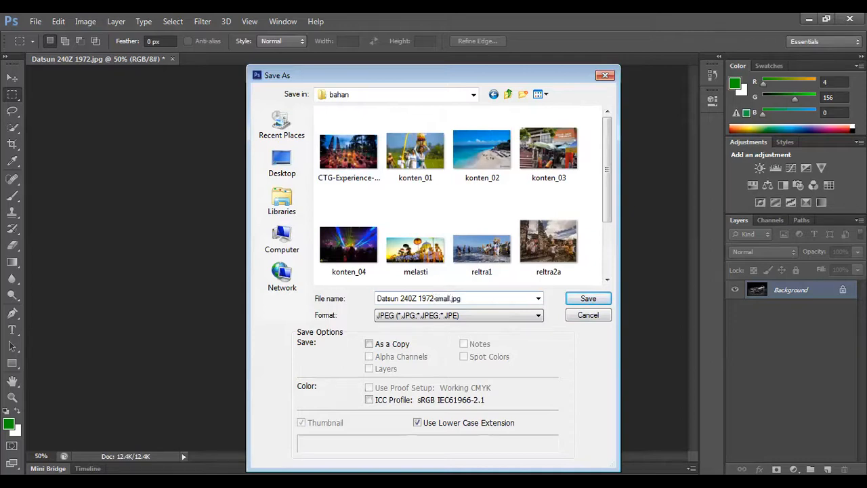
{"action": "left_click", "coordinate": [584, 302]}
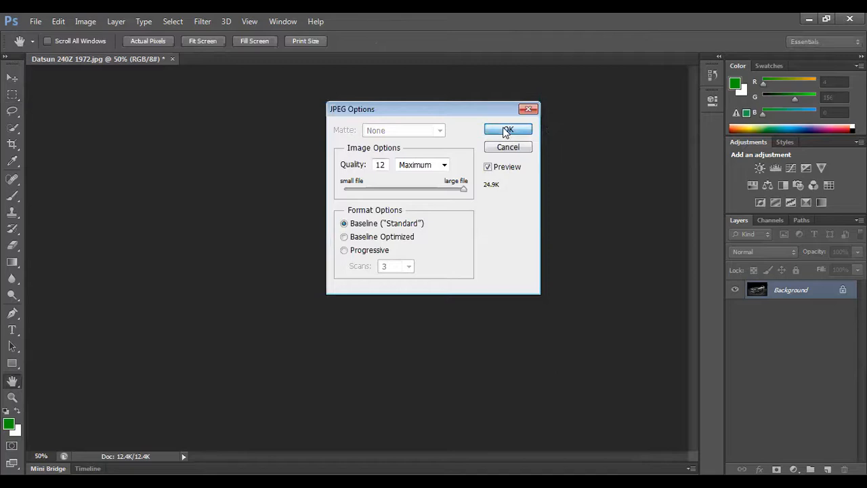
{"action": "left_click", "coordinate": [507, 130]}
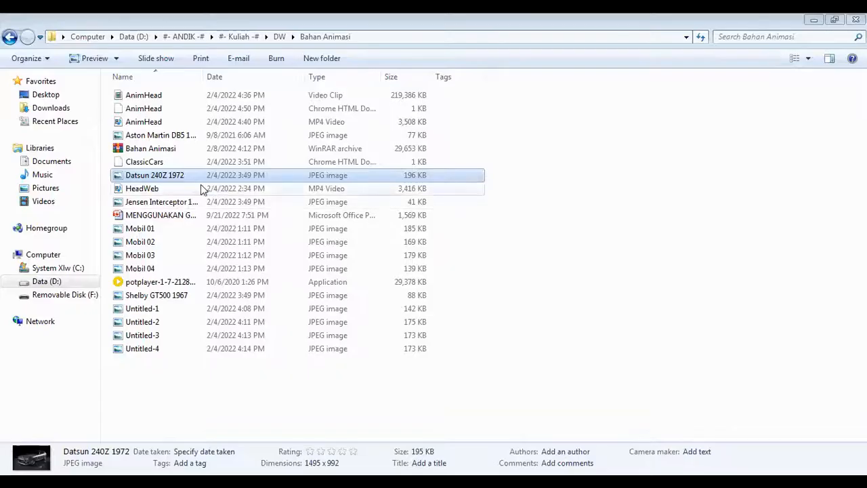
Copy the original Datsun 240Z 1972 image from the Bahan Animasi folder into the Latihan Web folder.
{"action": "right_click", "coordinate": [169, 176]}
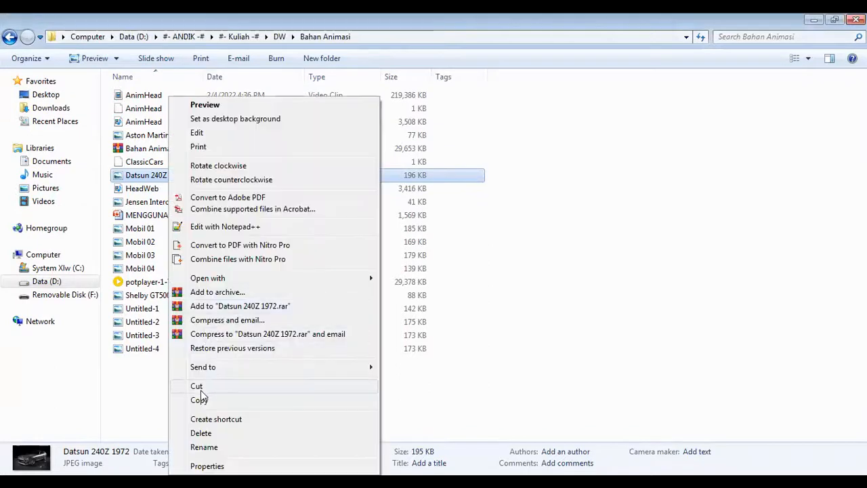
{"action": "left_click", "coordinate": [34, 203]}
{"action": "double_click", "coordinate": [126, 149]}
{"action": "right_click", "coordinate": [240, 234]}
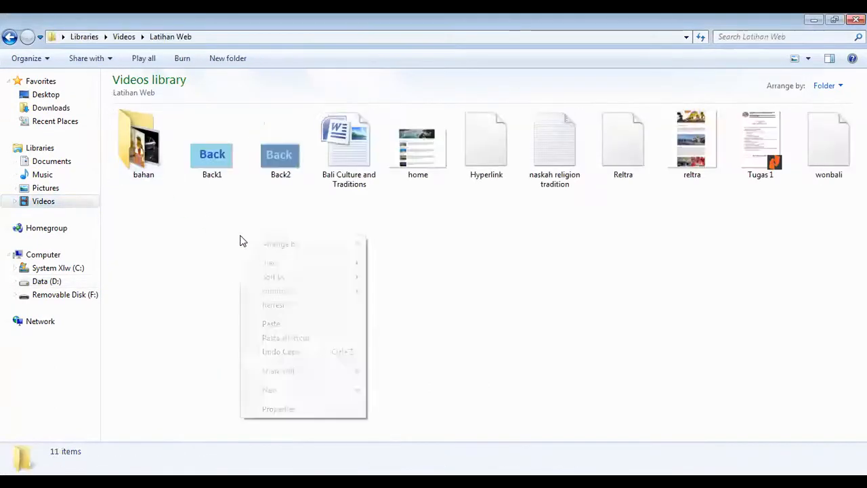
{"action": "left_click", "coordinate": [273, 324]}
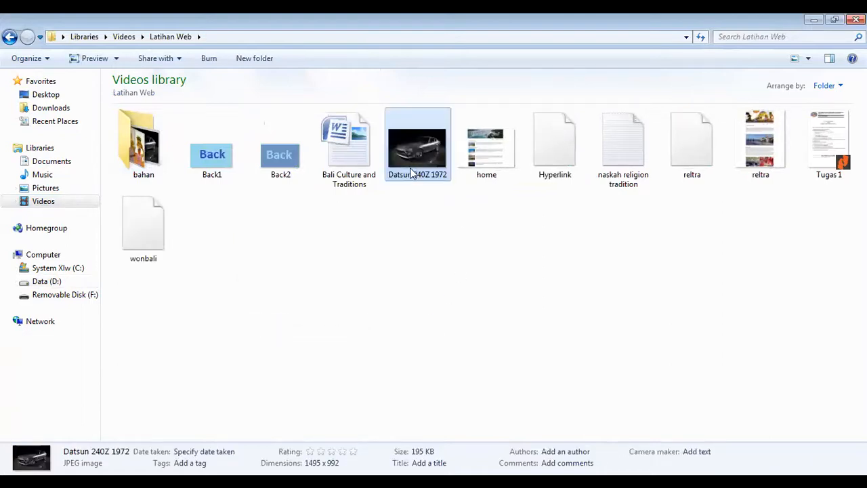
{"action": "left_click", "coordinate": [446, 256]}
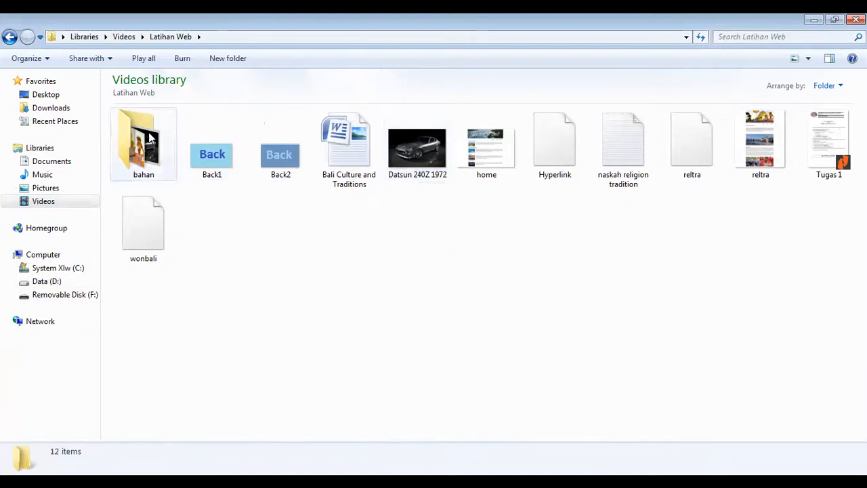
Move the Datsun 240Z 1972 image into the bahan subfolder, open that folder and change its file view.
{"action": "left_click_drag", "start_coordinate": [391, 159], "coordinate": [145, 161]}
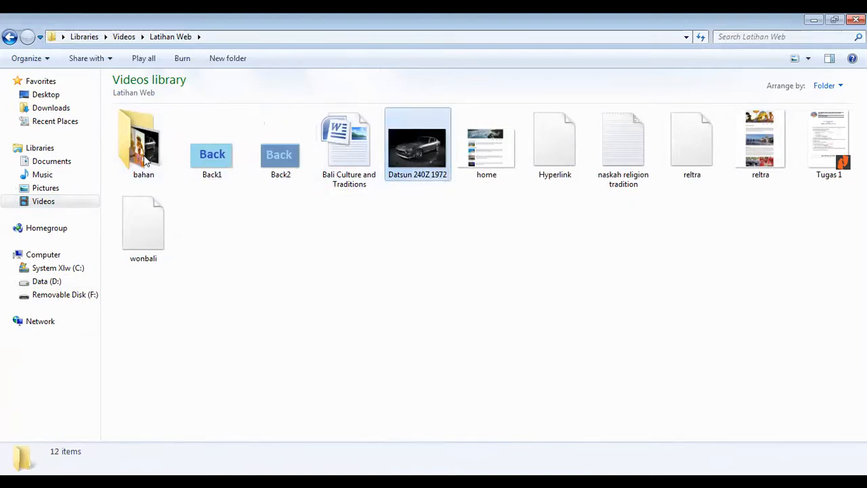
{"action": "double_click", "coordinate": [145, 160]}
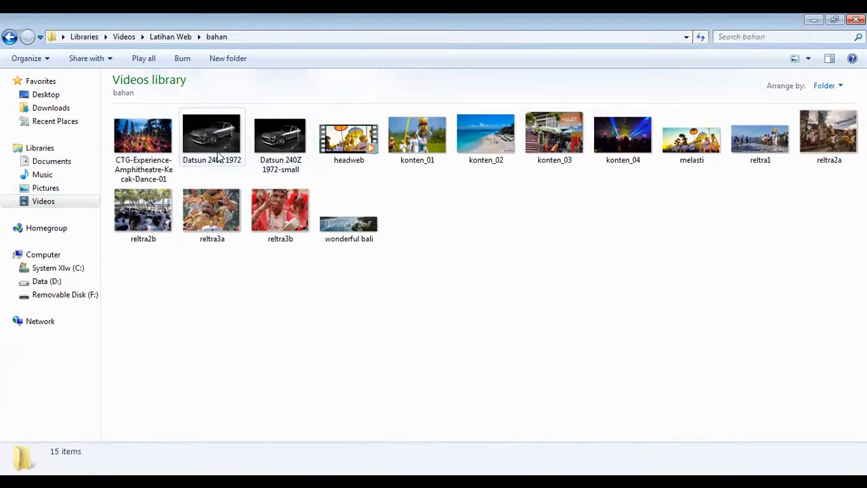
{"action": "right_click", "coordinate": [466, 217]}
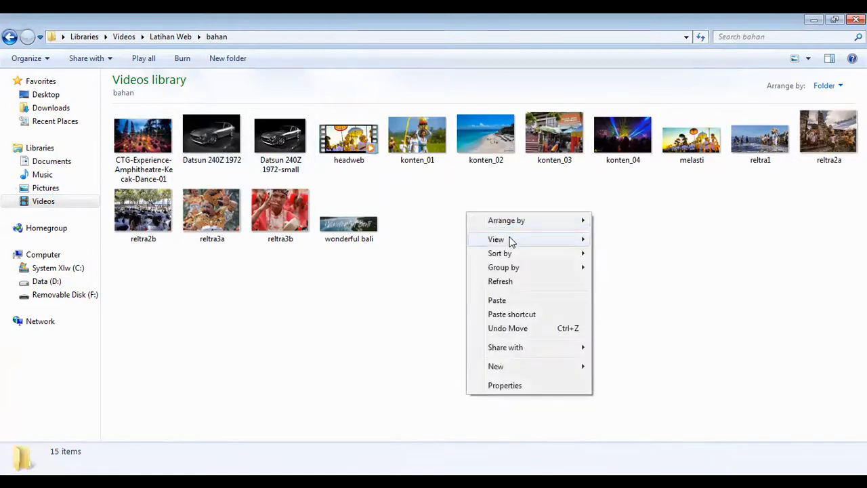
{"action": "mouse_move", "coordinate": [511, 239]}
{"action": "left_click", "coordinate": [622, 310]}
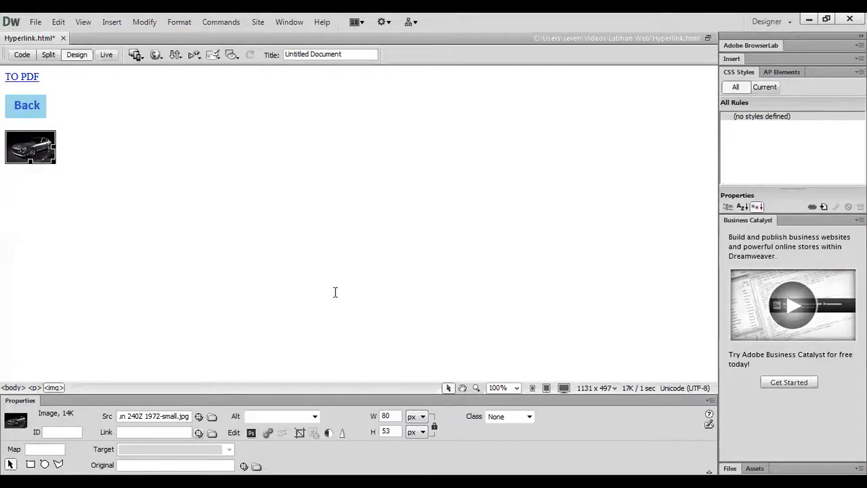
Replace the car image below the Back button with Datsun 240Z 1972-small.jpg from the bahan folder.
{"action": "key", "text": "Delete"}
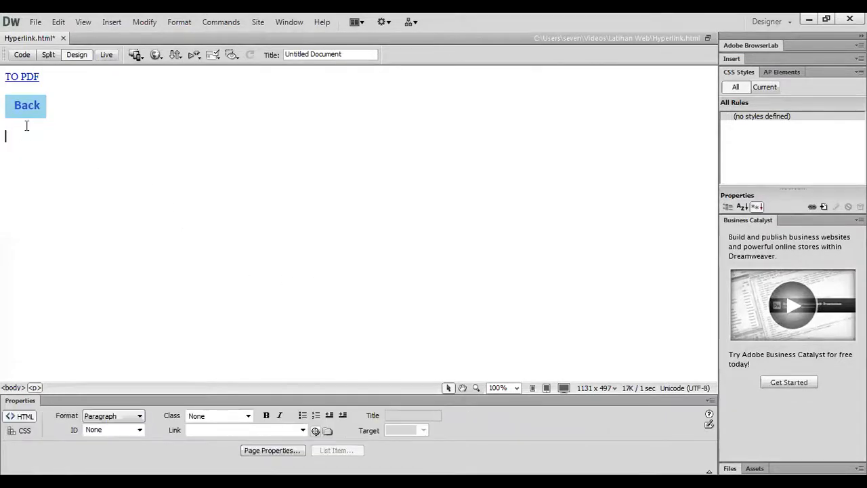
{"action": "left_click", "coordinate": [129, 52]}
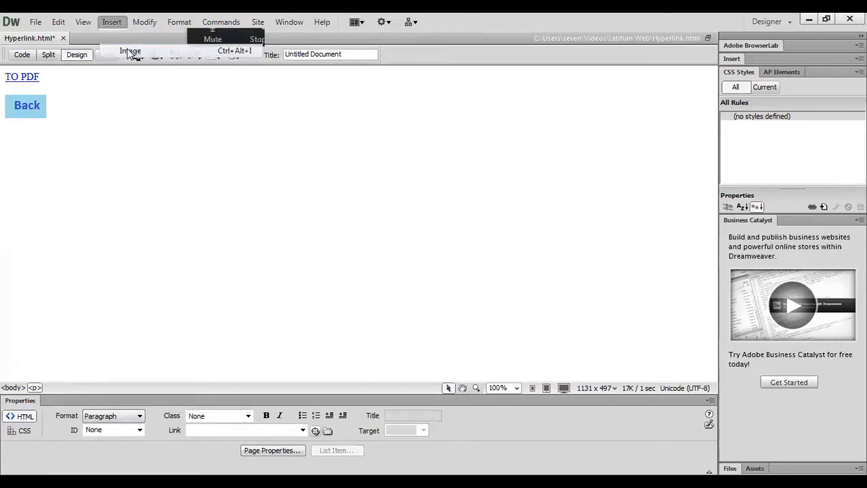
{"action": "left_click", "coordinate": [409, 234]}
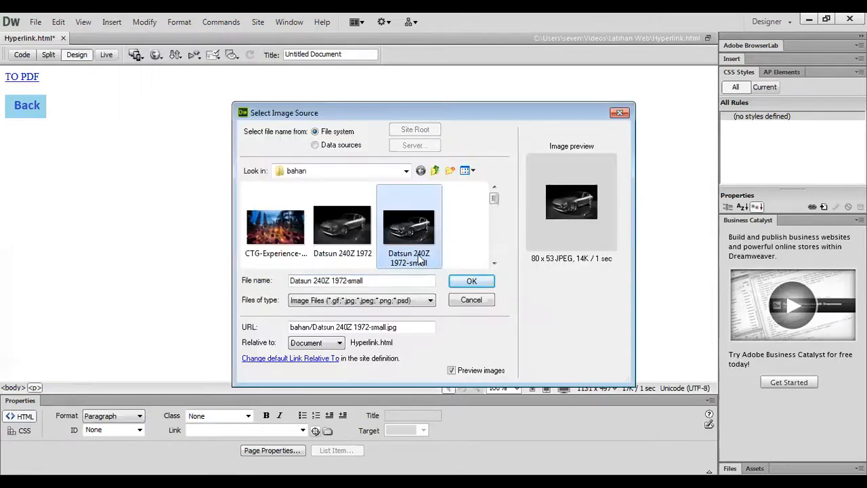
{"action": "left_click", "coordinate": [470, 281]}
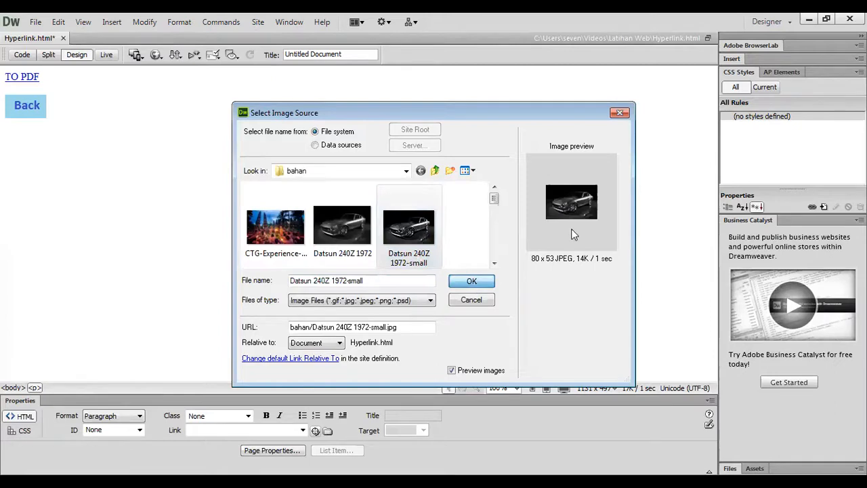
{"action": "left_click", "coordinate": [561, 212]}
{"action": "left_click", "coordinate": [92, 170]}
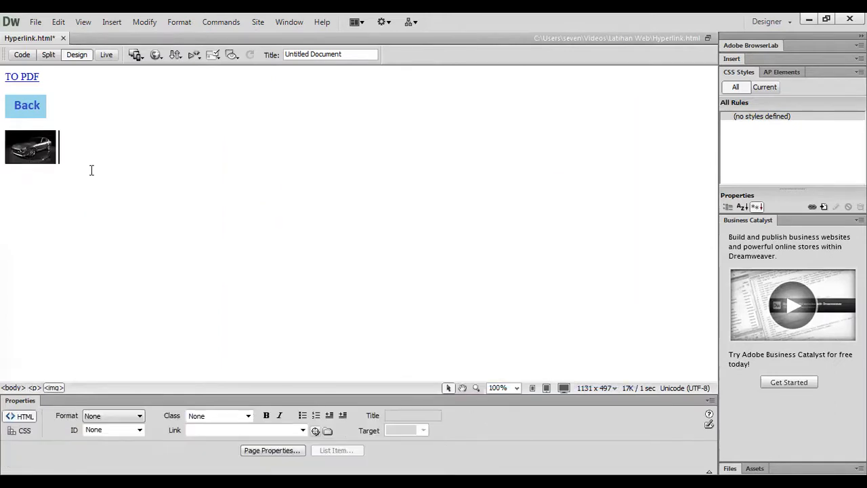
Link the small Datsun image to the full-size Datsun 240Z 1972.jpg in the bahan folder.
{"action": "left_click", "coordinate": [42, 164]}
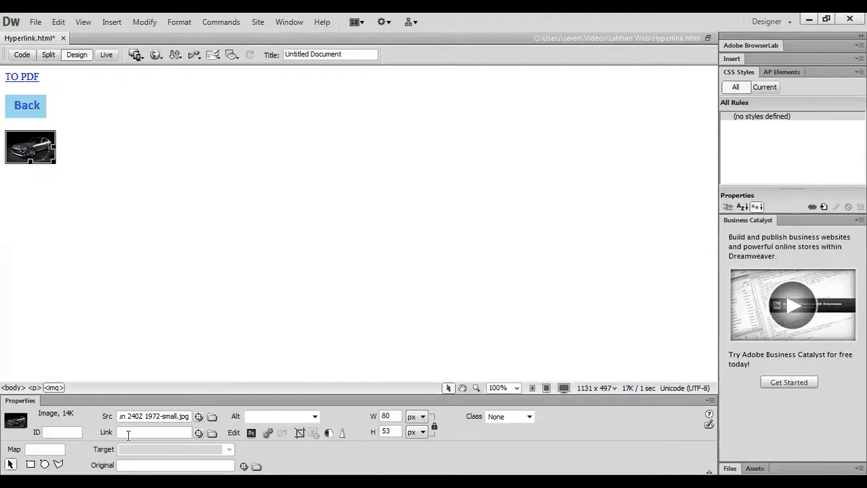
{"action": "left_click", "coordinate": [212, 432]}
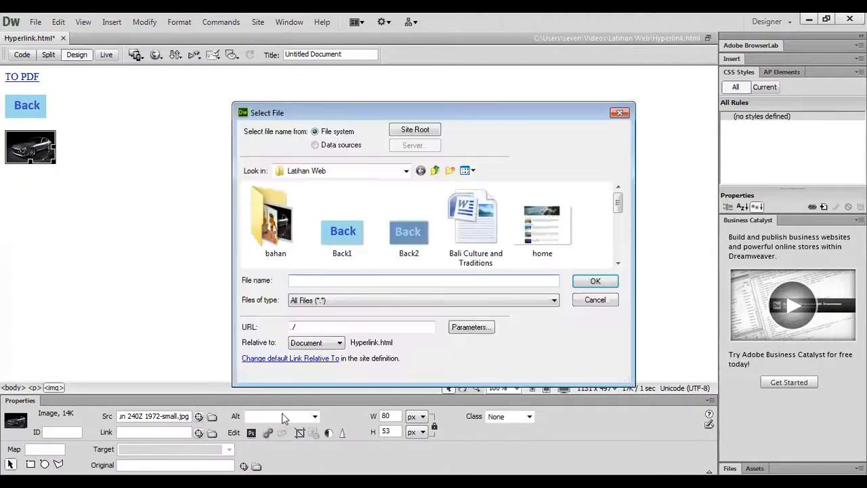
{"action": "scroll", "coordinate": [282, 220], "scroll_direction": "down", "scroll_amount": 1}
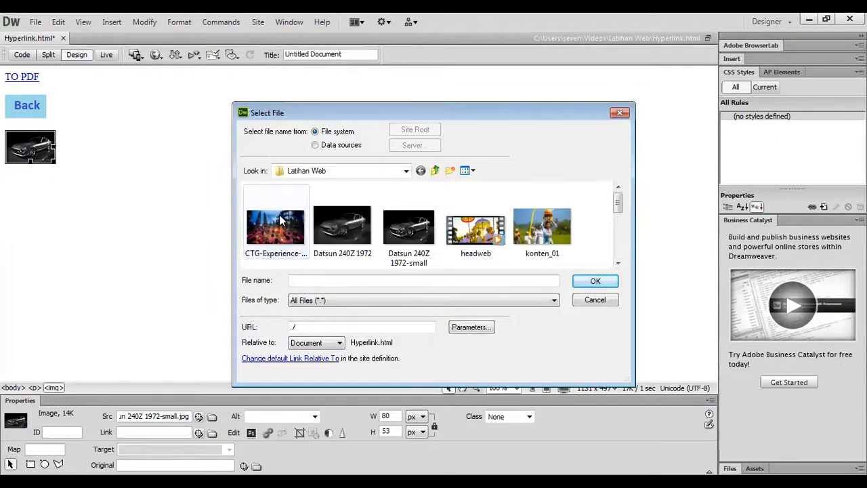
{"action": "left_click", "coordinate": [342, 228]}
{"action": "left_click", "coordinate": [596, 288]}
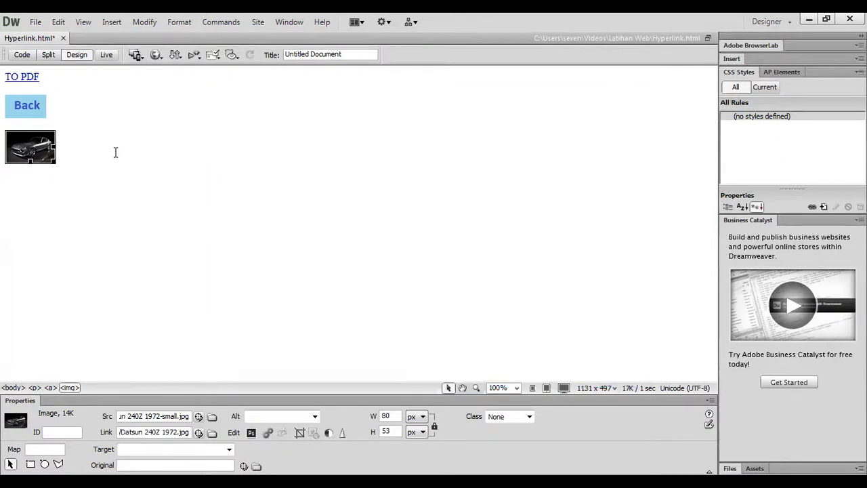
{"action": "left_click", "coordinate": [105, 168]}
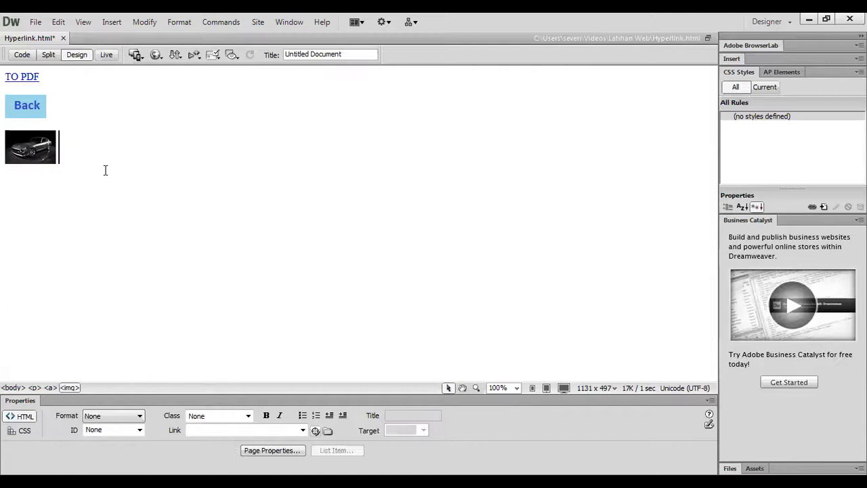
Save all open documents and preview Hyperlink.html in Chrome.
{"action": "left_click", "coordinate": [35, 21]}
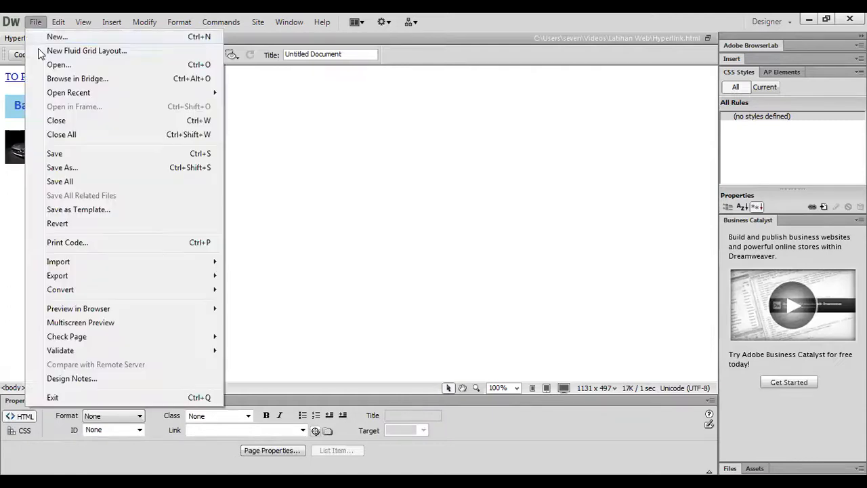
{"action": "left_click", "coordinate": [64, 181]}
{"action": "left_click", "coordinate": [156, 54]}
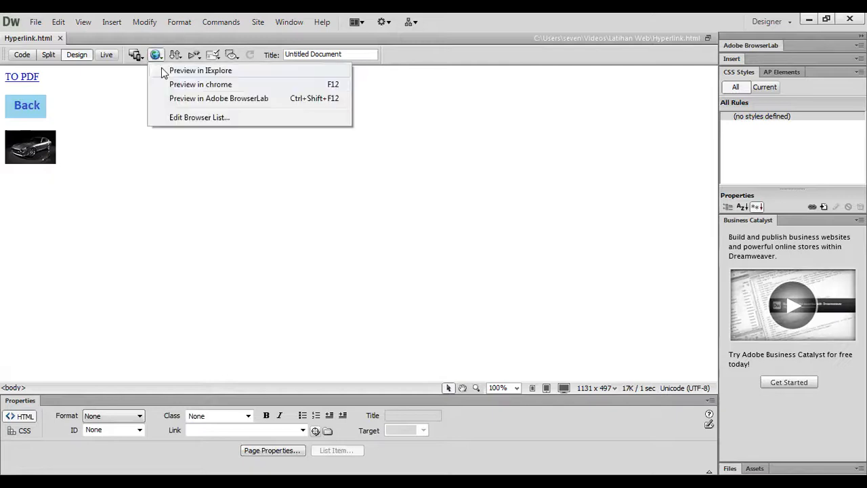
{"action": "left_click", "coordinate": [181, 84]}
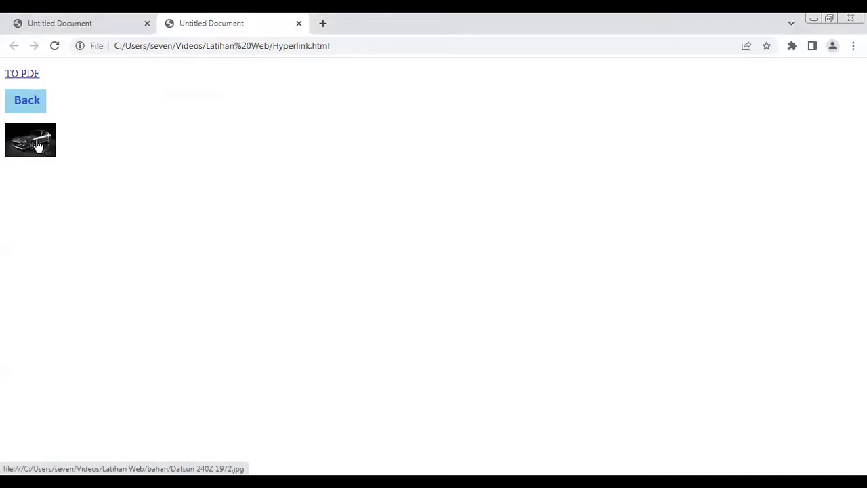
Test the Datsun thumbnail's link, close the extra tab, reload the remaining page, and test the link again before returning to Hyperlink.html.
{"action": "left_click", "coordinate": [33, 149]}
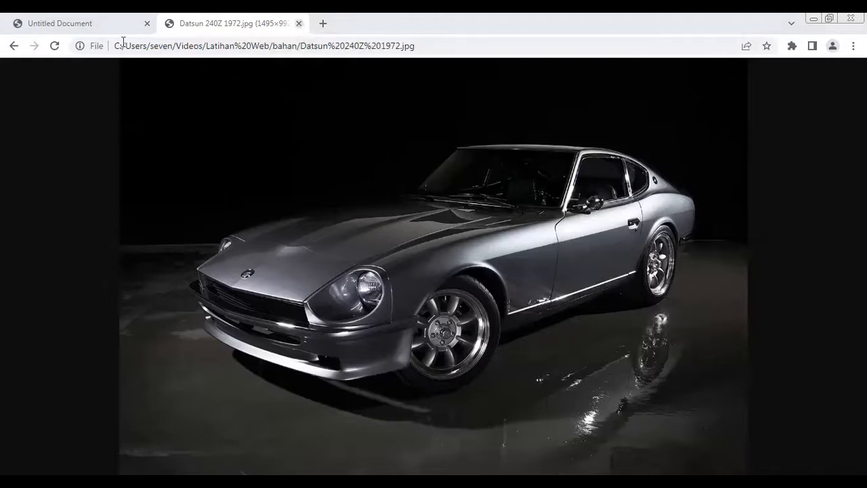
{"action": "left_click", "coordinate": [299, 23]}
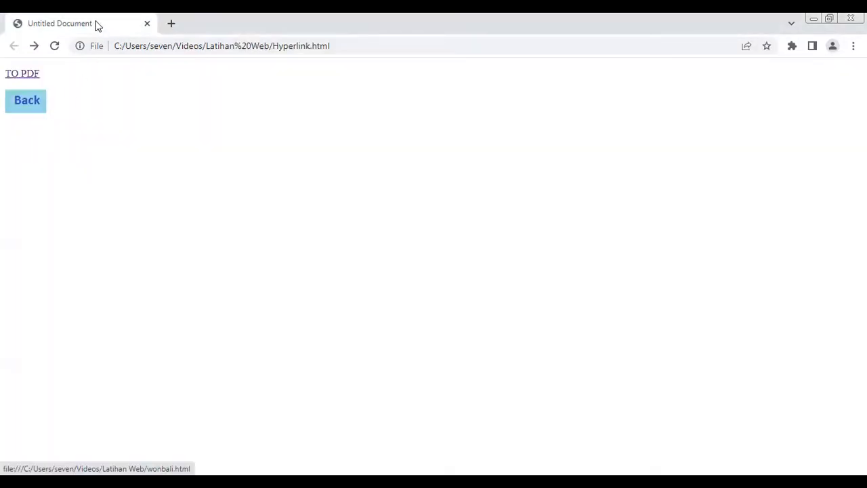
{"action": "left_click", "coordinate": [55, 47]}
{"action": "left_click", "coordinate": [39, 148]}
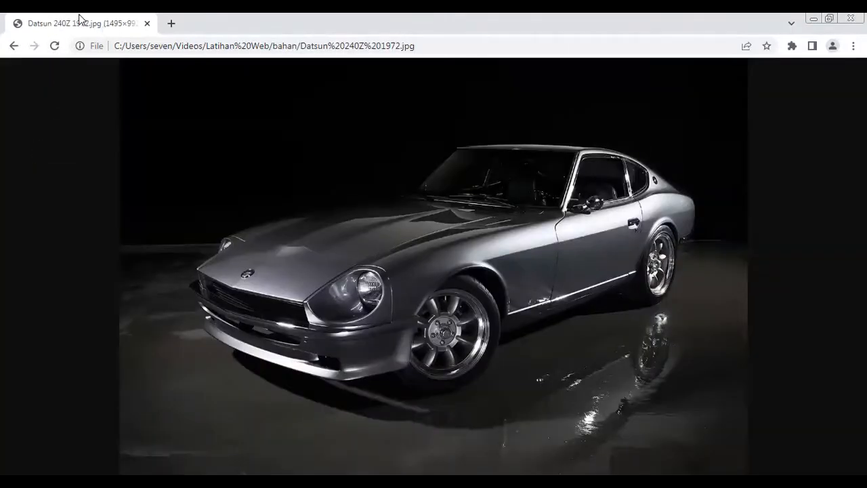
{"action": "left_click", "coordinate": [11, 47]}
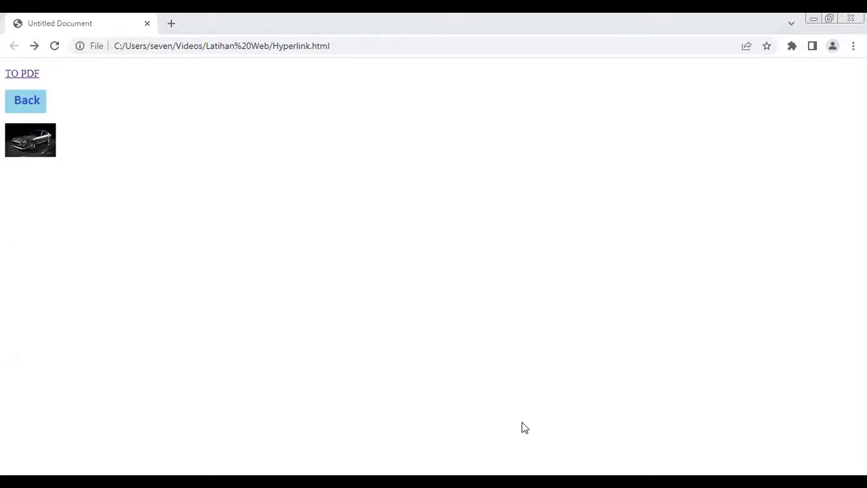
Switch back to Dreamweaver and set the link target of the small Datsun image to new.
{"action": "key", "text": "alt+Tab"}
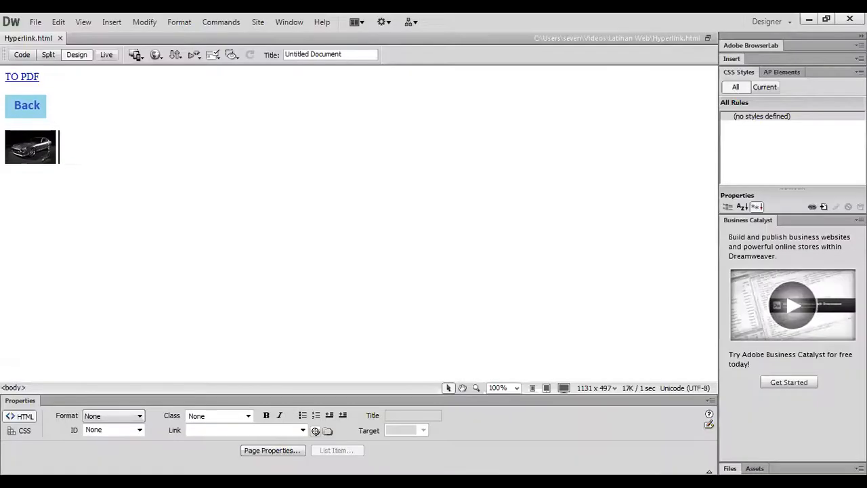
{"action": "left_click", "coordinate": [32, 151]}
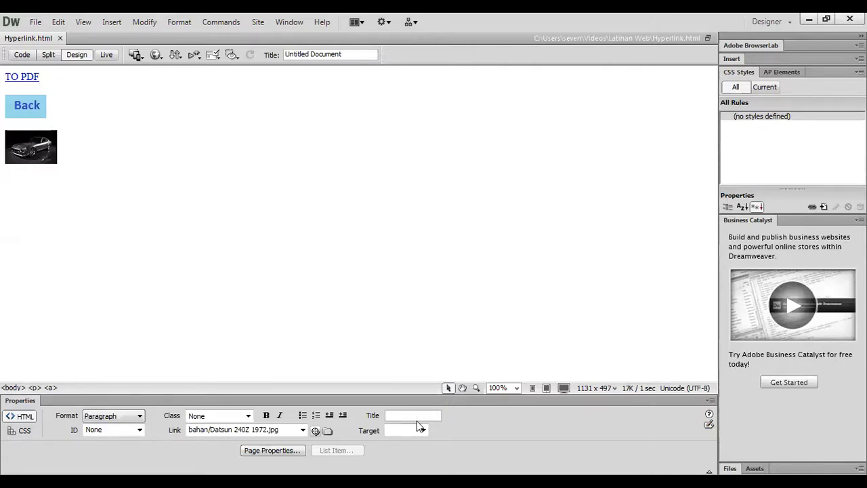
{"action": "left_click", "coordinate": [33, 155]}
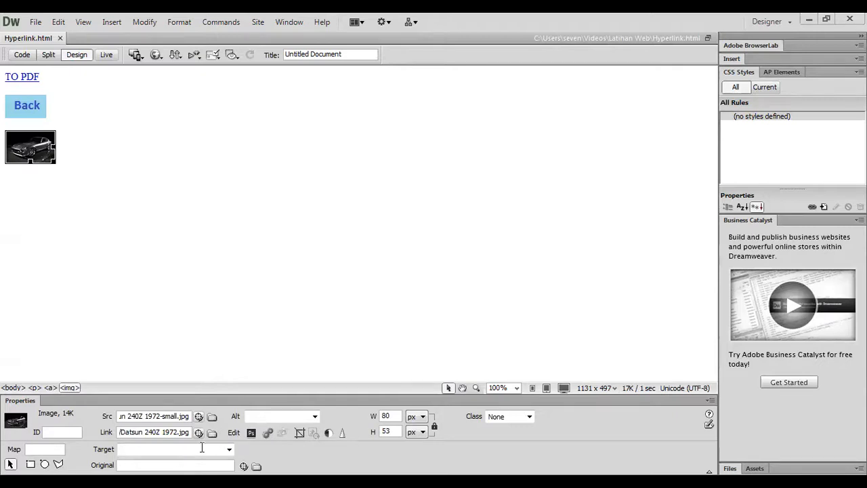
{"action": "left_click", "coordinate": [141, 436]}
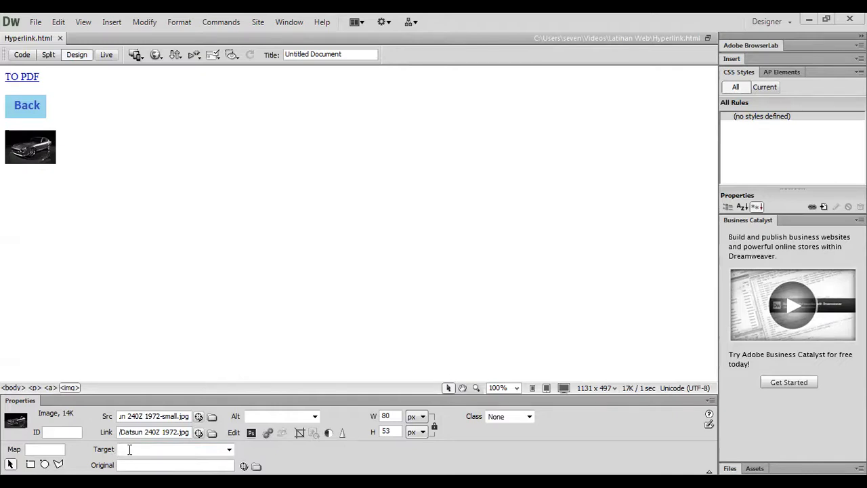
{"action": "left_click", "coordinate": [229, 451]}
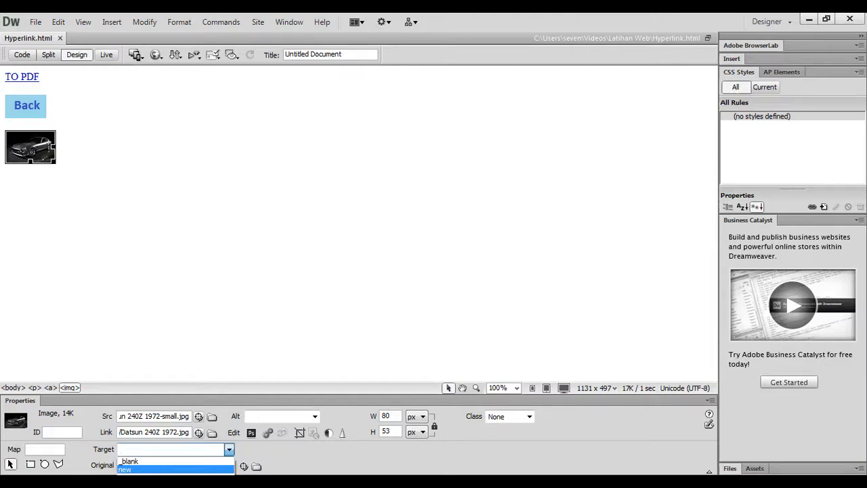
{"action": "left_click", "coordinate": [124, 468]}
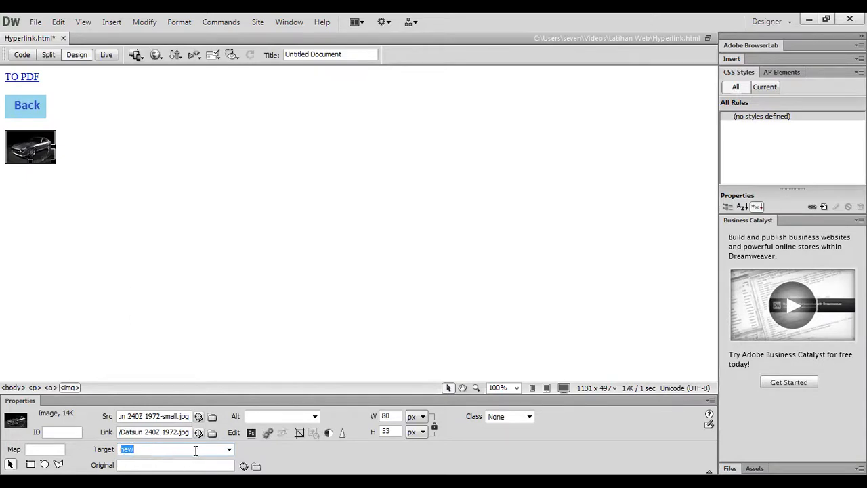
{"action": "left_click", "coordinate": [229, 450]}
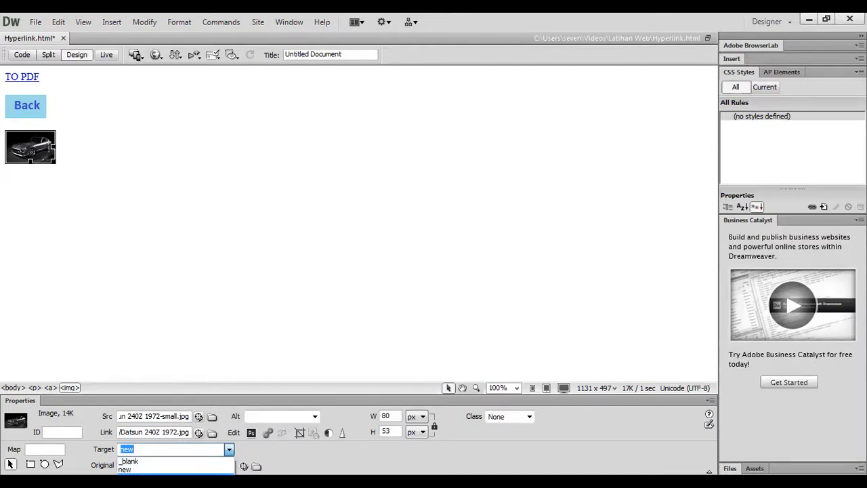
{"action": "left_click", "coordinate": [153, 467]}
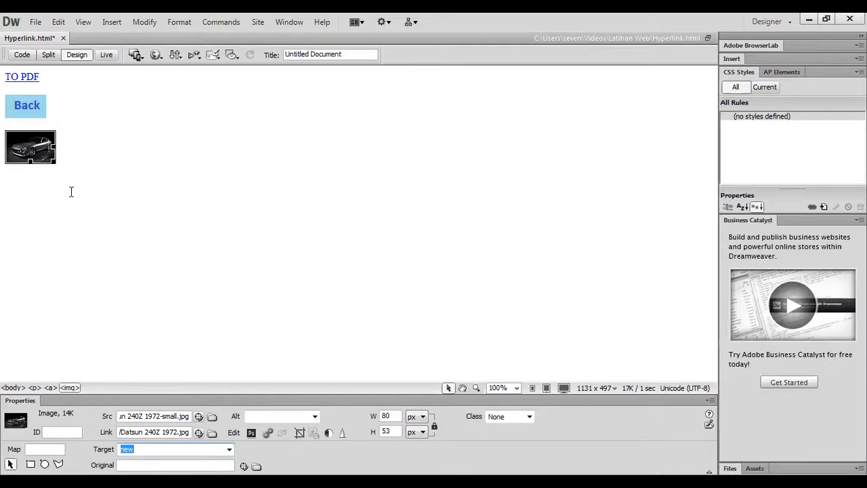
Save all changes with the new link target and preview the page in Chrome again.
{"action": "left_click", "coordinate": [35, 22]}
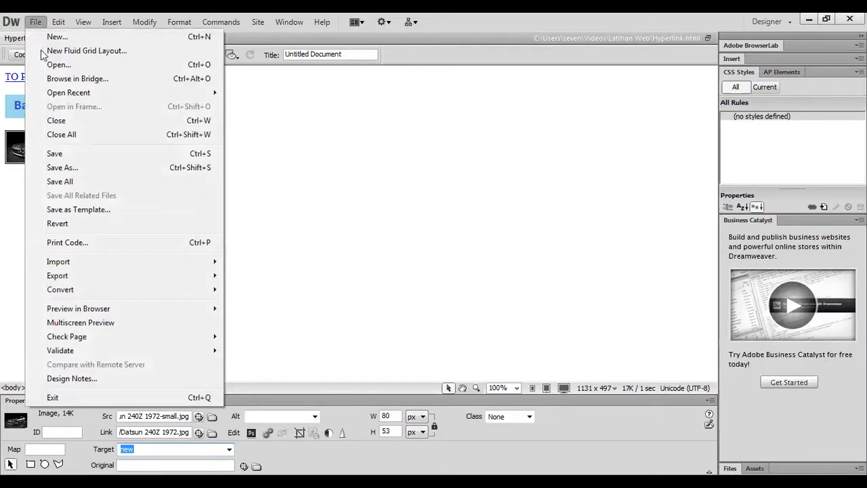
{"action": "left_click", "coordinate": [61, 182]}
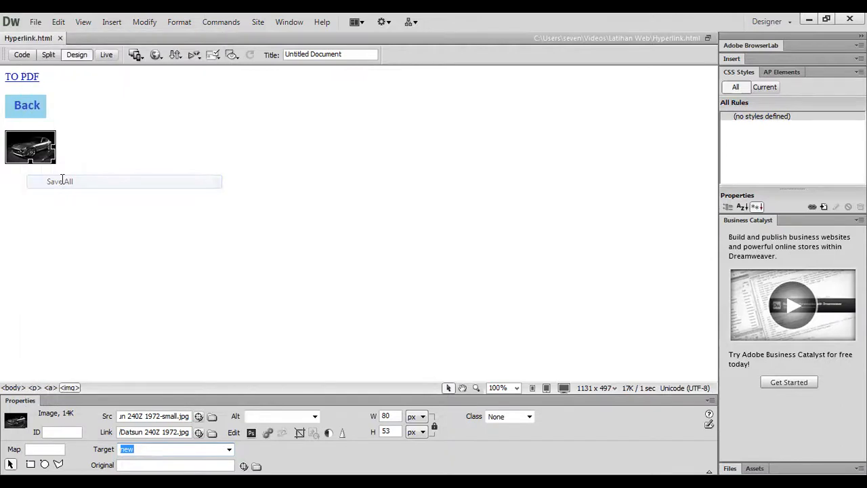
{"action": "left_click", "coordinate": [152, 61]}
{"action": "left_click", "coordinate": [178, 84]}
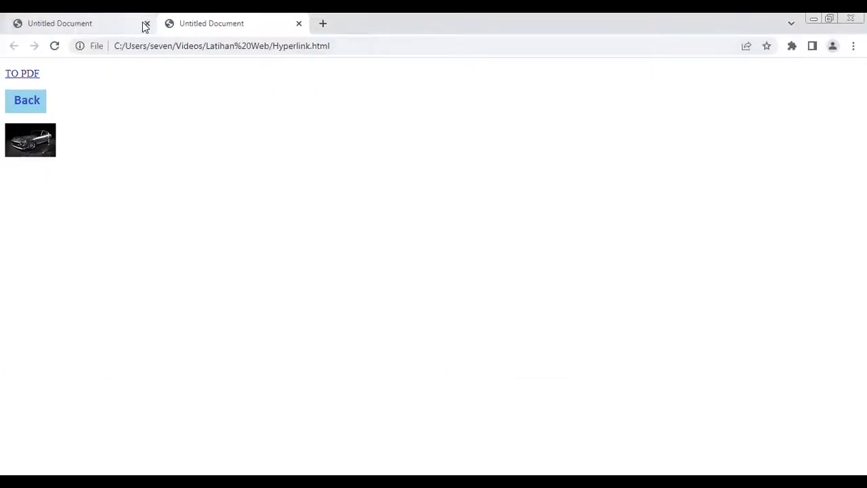
Close the old preview tab and test repeatedly how the Datsun thumbnail's link opens the full-size image in a separate tab.
{"action": "left_click", "coordinate": [146, 24]}
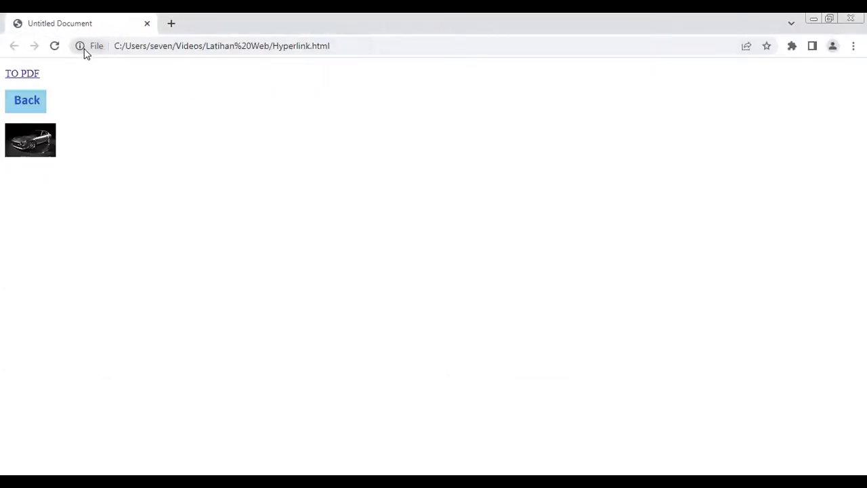
{"action": "left_click", "coordinate": [31, 151]}
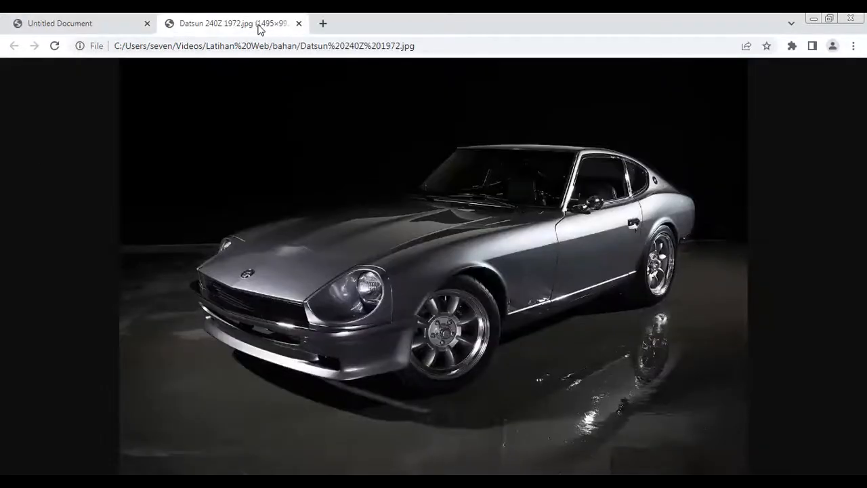
{"action": "left_click", "coordinate": [91, 25]}
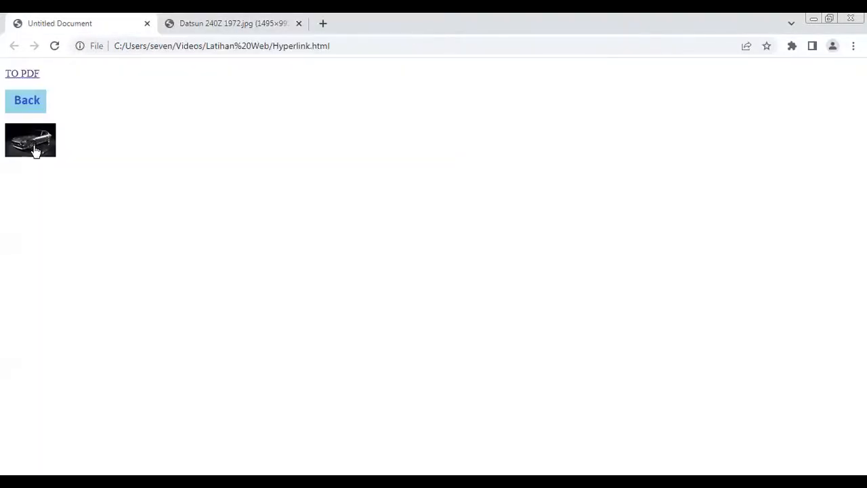
{"action": "left_click", "coordinate": [34, 149]}
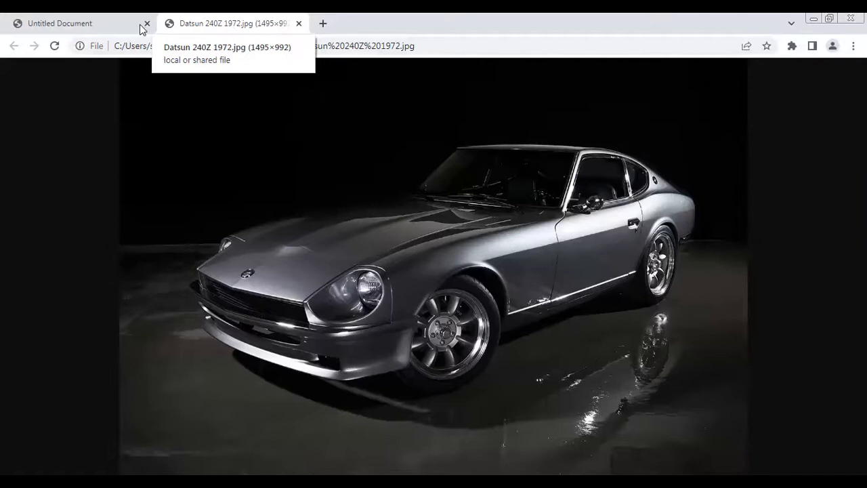
{"action": "left_click", "coordinate": [77, 26]}
{"action": "left_click", "coordinate": [194, 23]}
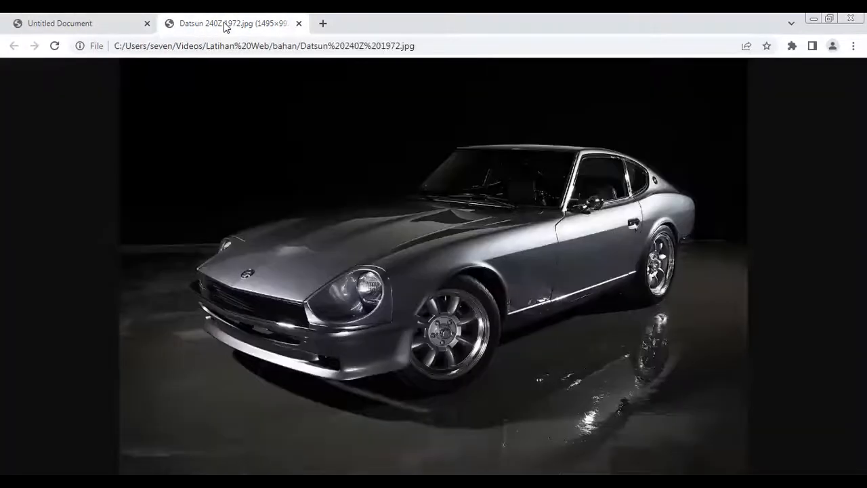
{"action": "left_click", "coordinate": [299, 23]}
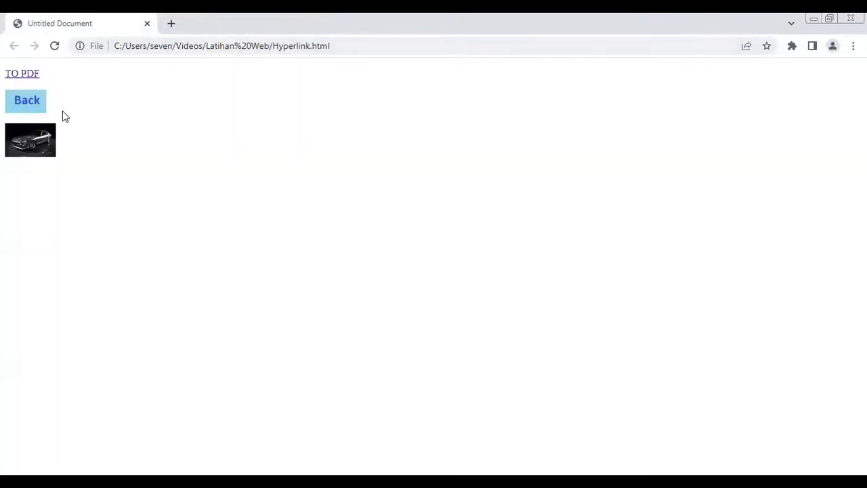
{"action": "left_click", "coordinate": [29, 140]}
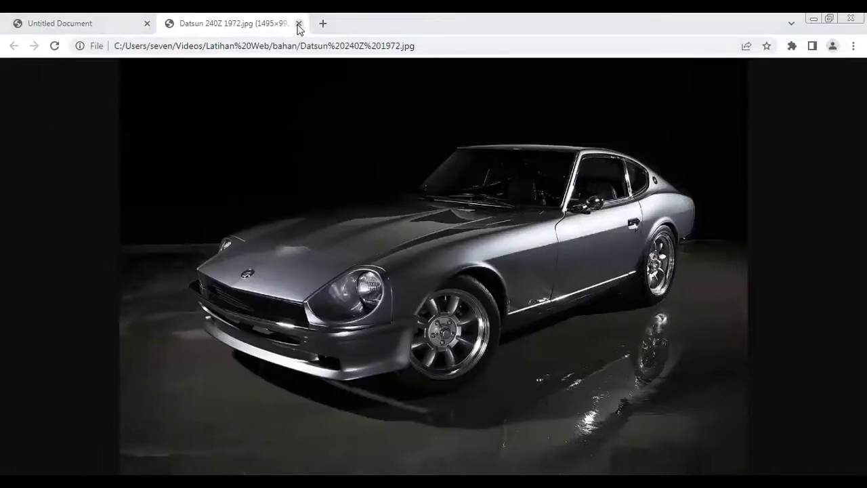
Close the full-size Datsun image, test the TO PDF link, and return to Hyperlink.html.
{"action": "left_click", "coordinate": [299, 25]}
{"action": "left_click", "coordinate": [16, 76]}
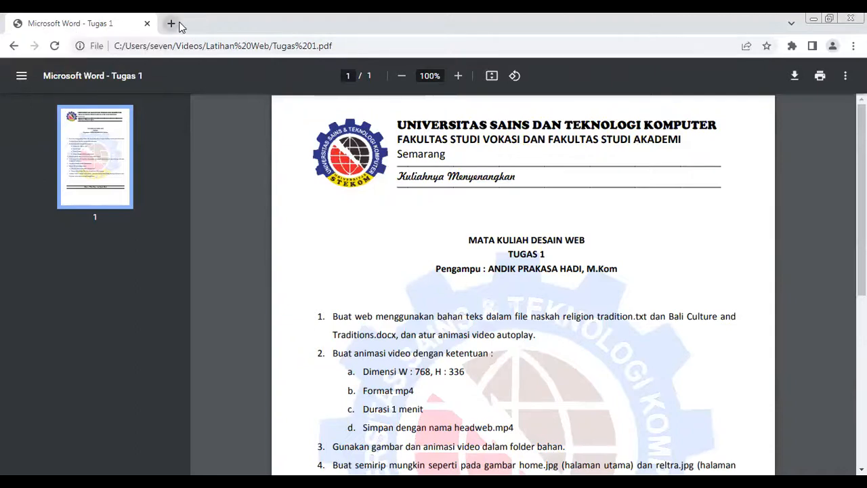
{"action": "left_click", "coordinate": [14, 47]}
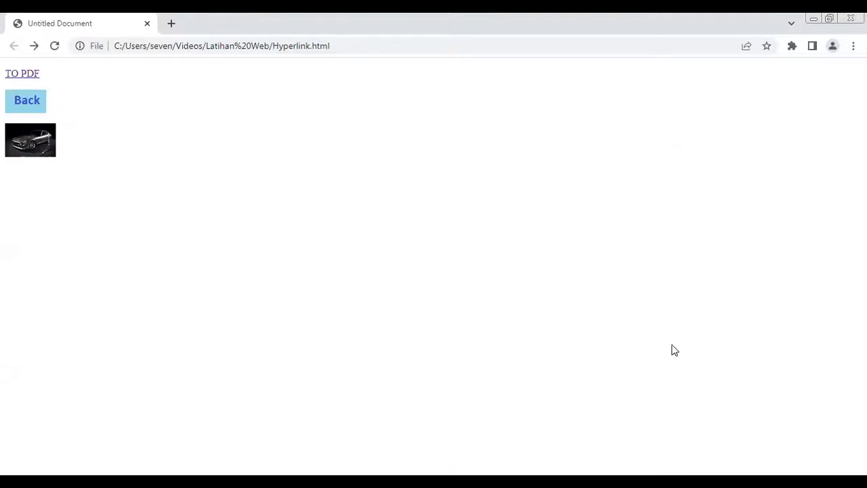
Switch back to Dreamweaver and set the link target of the TO PDF text to new.
{"action": "key", "text": "alt+Tab"}
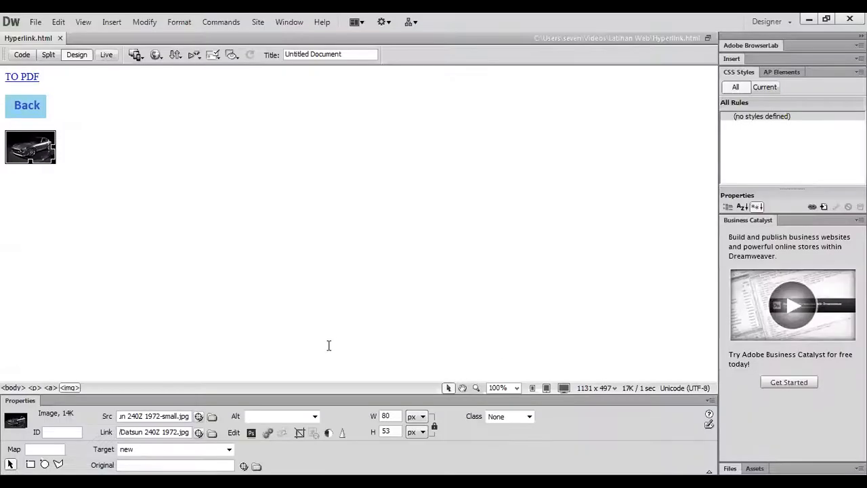
{"action": "left_click_drag", "start_coordinate": [6, 78], "coordinate": [41, 78]}
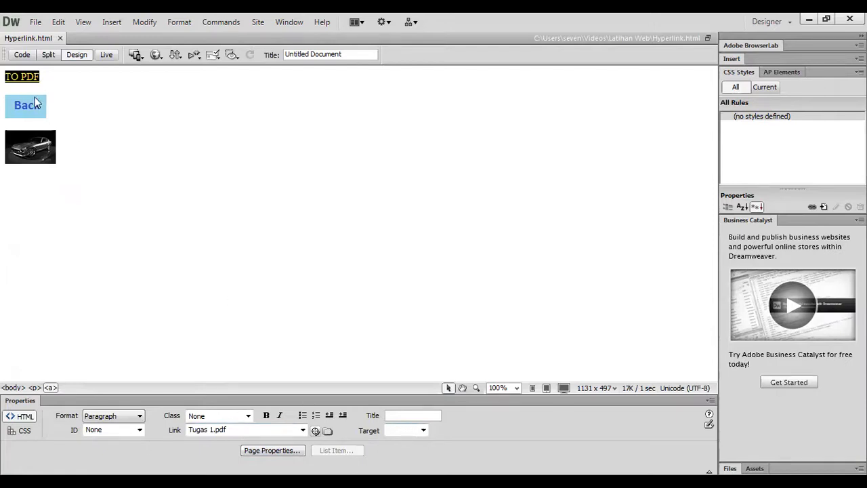
{"action": "left_click", "coordinate": [27, 76]}
{"action": "left_click_drag", "start_coordinate": [5, 76], "coordinate": [43, 80]}
{"action": "left_click", "coordinate": [422, 430]}
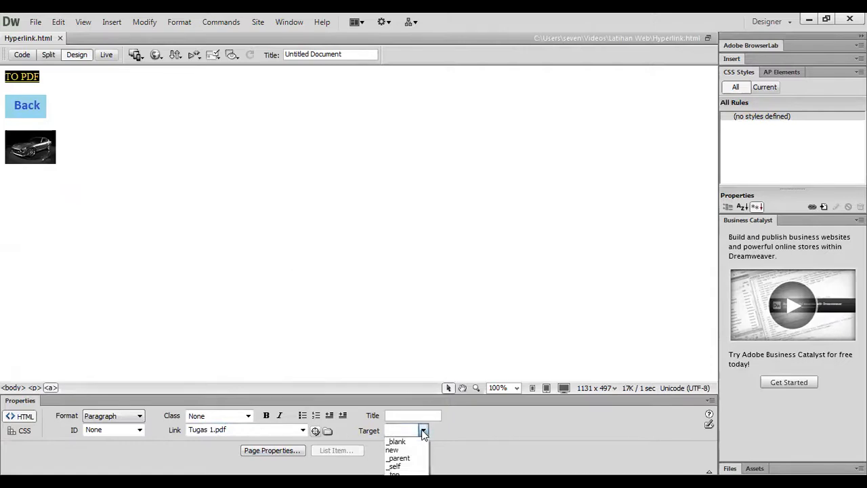
{"action": "left_click", "coordinate": [413, 449]}
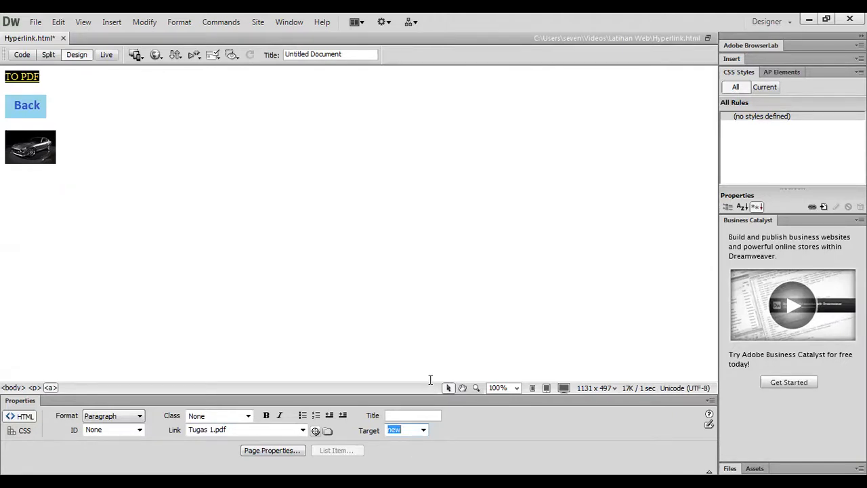
{"action": "left_click", "coordinate": [39, 111]}
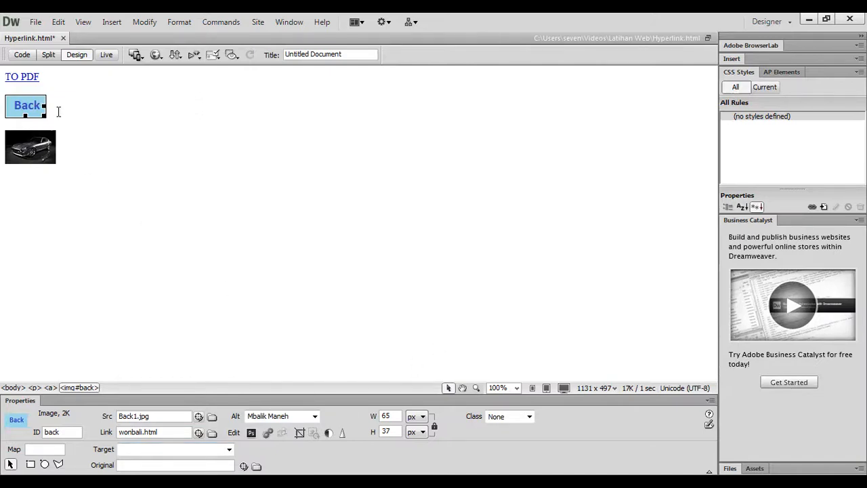
Save all open files and preview Hyperlink.html in Chrome.
{"action": "left_click", "coordinate": [35, 21]}
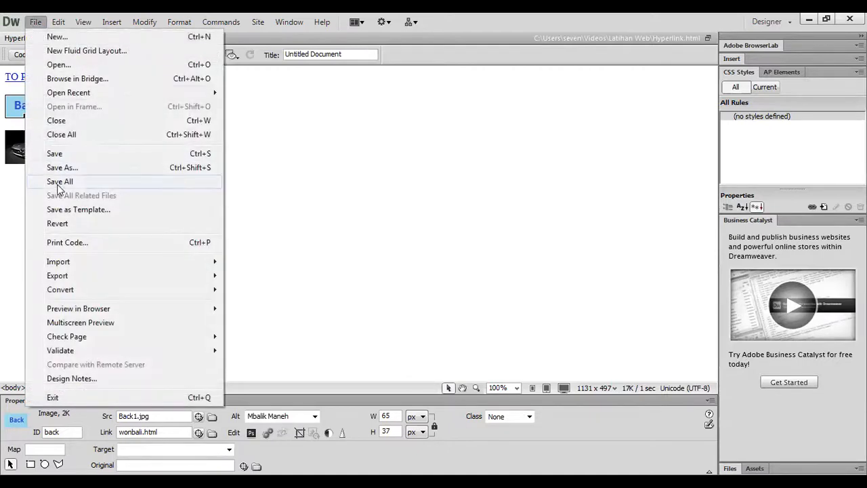
{"action": "left_click", "coordinate": [58, 184]}
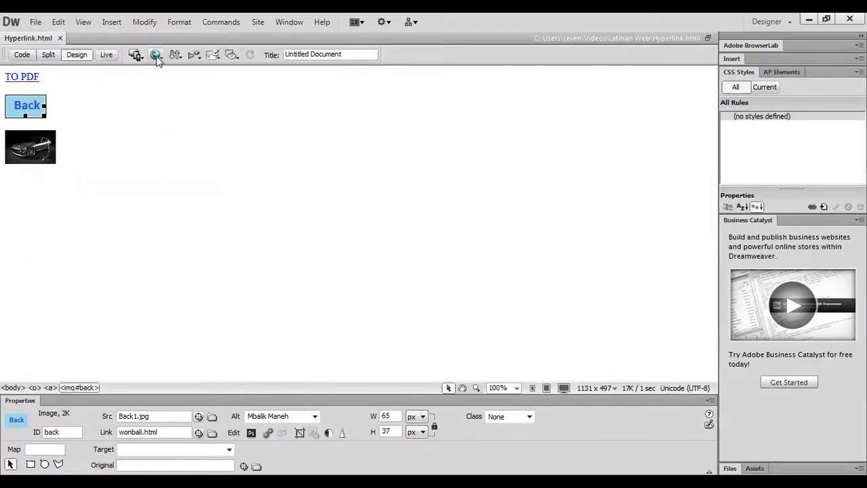
{"action": "left_click", "coordinate": [155, 55]}
{"action": "left_click", "coordinate": [182, 83]}
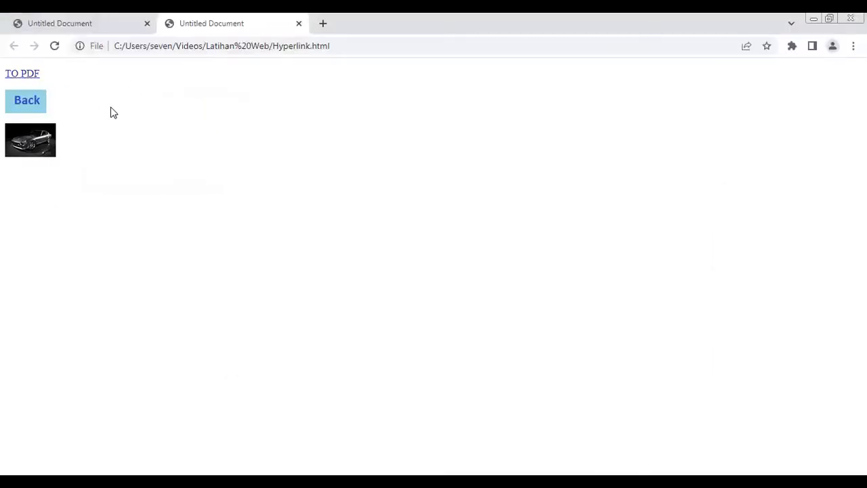
Test the TO PDF link's new target, close the old preview tab, and return to the Hyperlink.html page.
{"action": "left_click", "coordinate": [25, 76]}
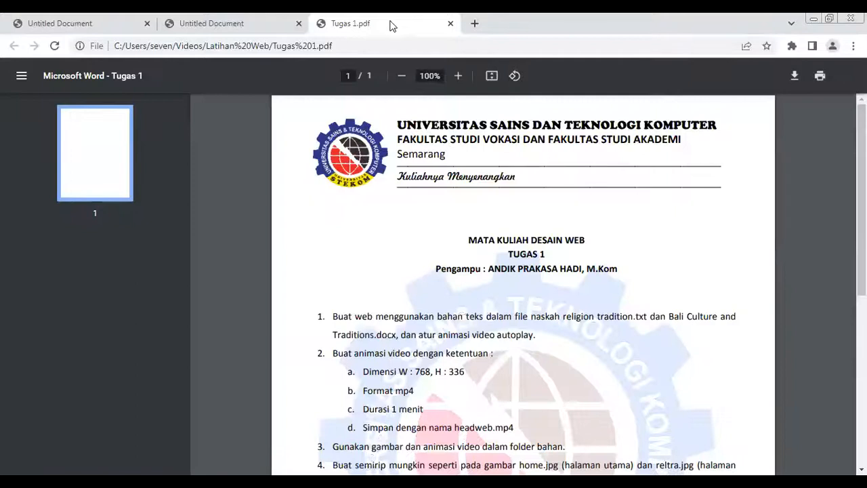
{"action": "left_click", "coordinate": [147, 23]}
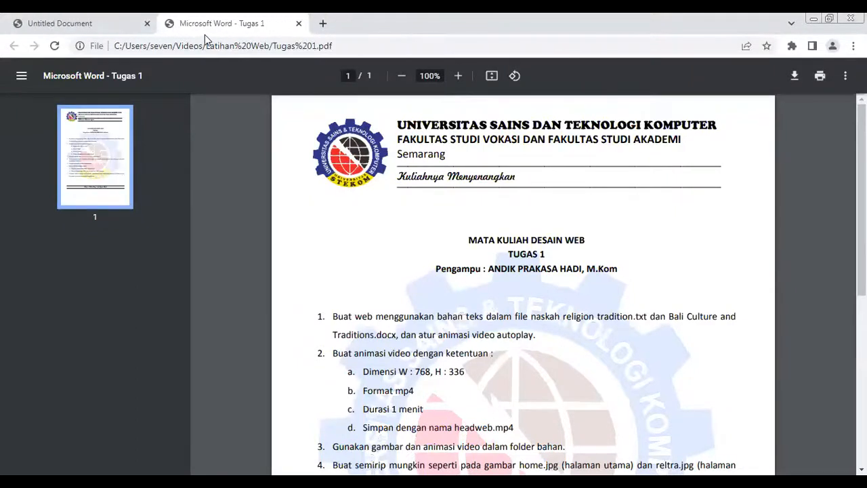
{"action": "left_click", "coordinate": [73, 31]}
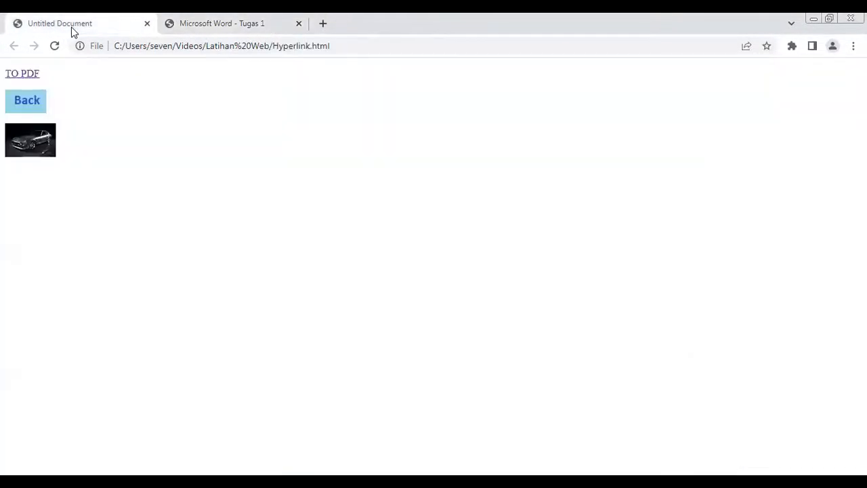
Test the Back button and the Religion & Tradition and Home links between the Bali pages, then close the Tugas 1 PDF.
{"action": "left_click", "coordinate": [27, 103]}
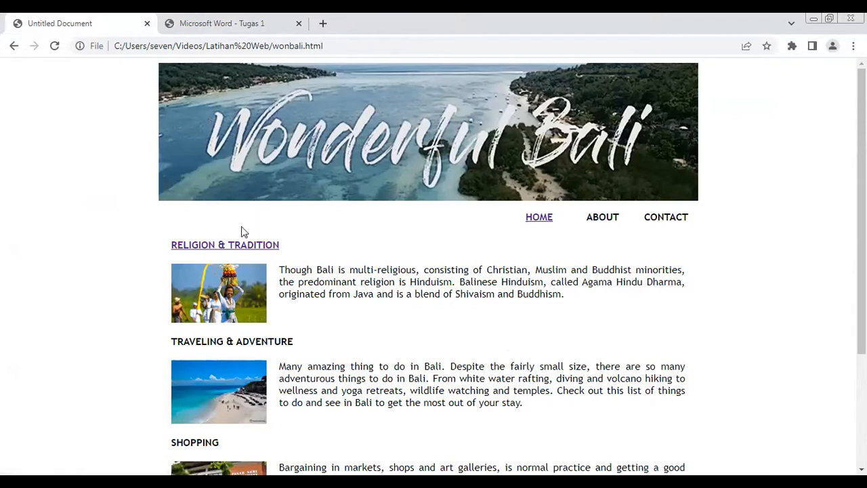
{"action": "left_click", "coordinate": [234, 245]}
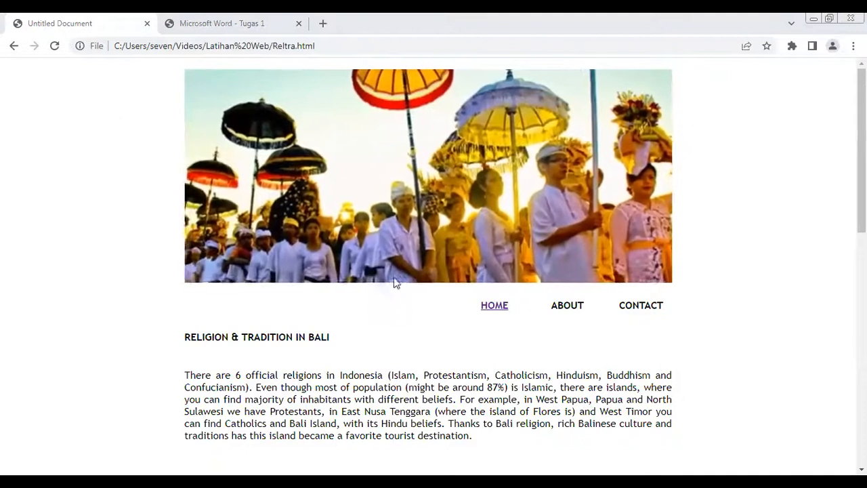
{"action": "left_click", "coordinate": [500, 309]}
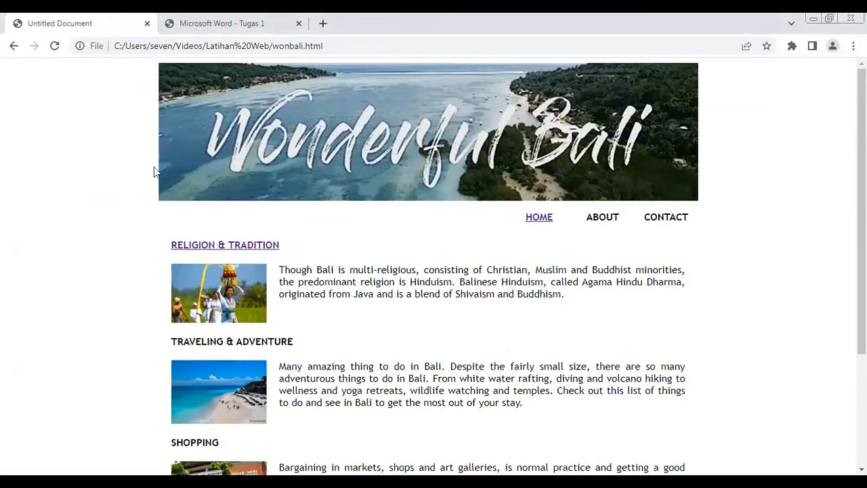
{"action": "left_click", "coordinate": [232, 249]}
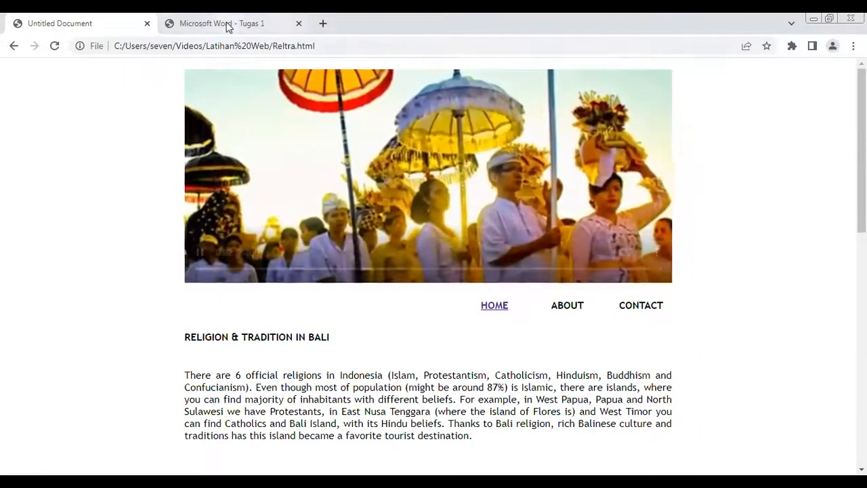
{"action": "left_click", "coordinate": [228, 25]}
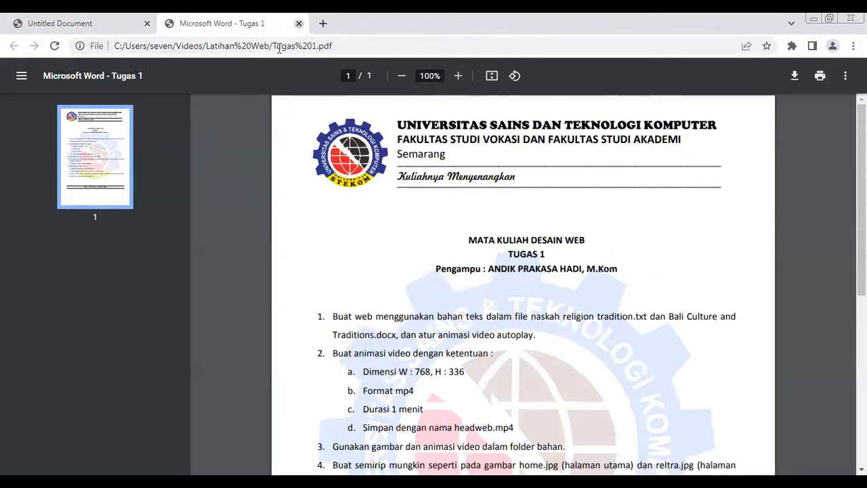
{"action": "key", "text": "ctrl+w"}
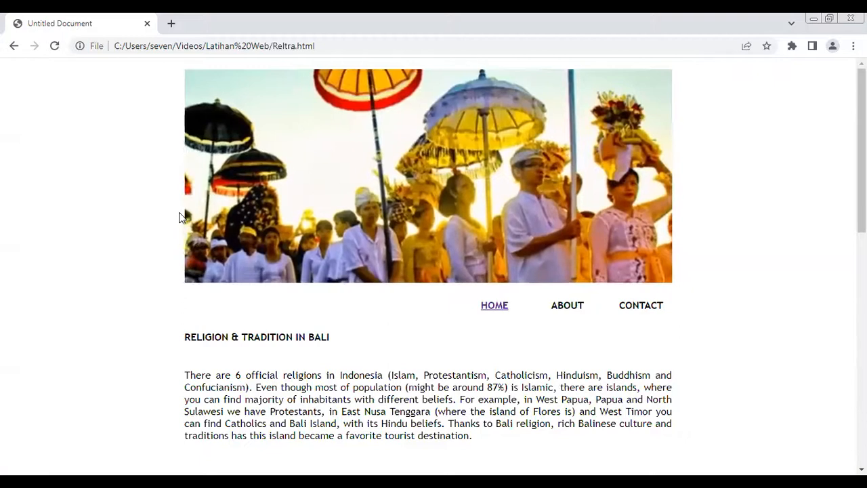